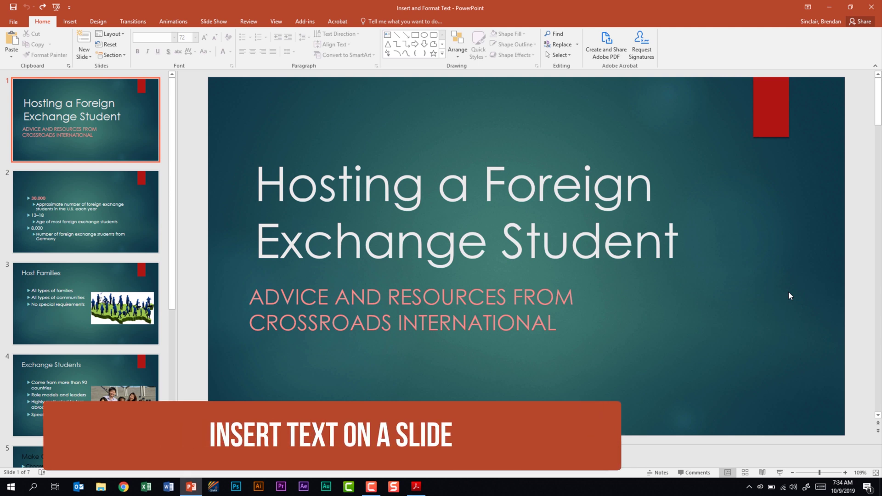
# Show the New Slide layout gallery while the title slide is displayed.
pyautogui.click(84, 53)
# Add a Title and Content slide and enter a first name as its title.
pyautogui.click(136, 89)
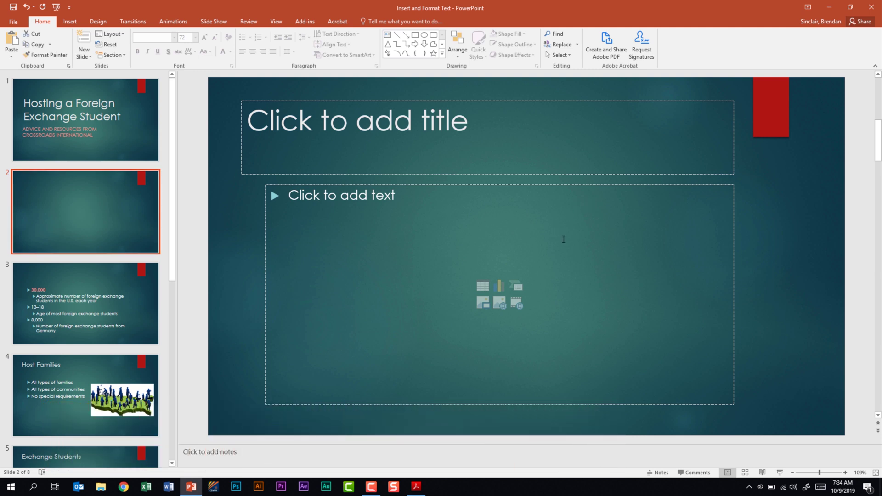
pyautogui.click(388, 136)
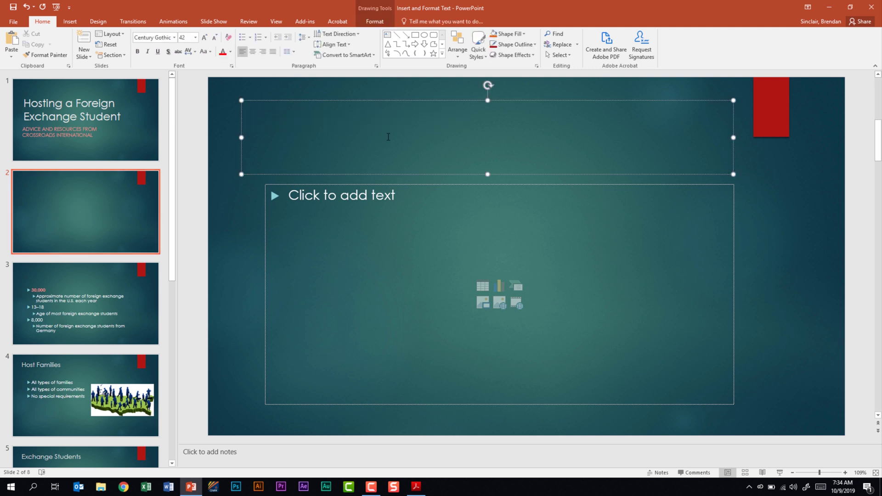
pyautogui.write('Brendan')
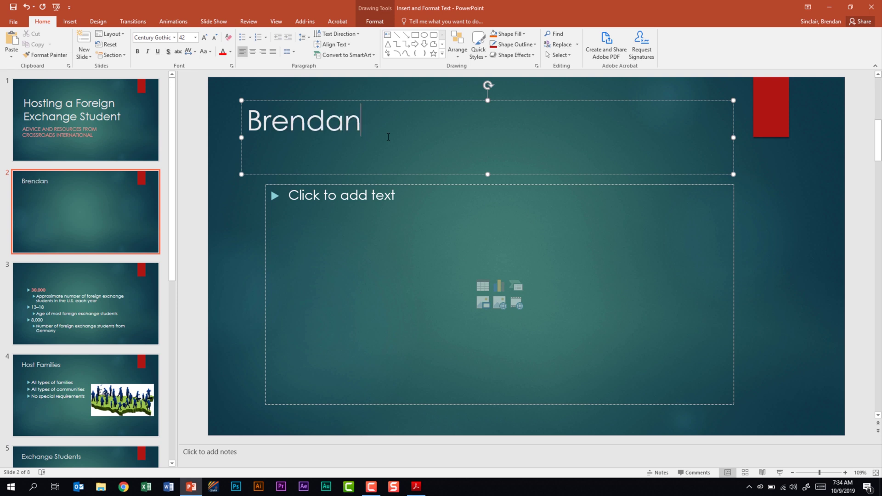
# Enter 'PowerPoint' as the first bullet and select that word.
pyautogui.click(406, 195)
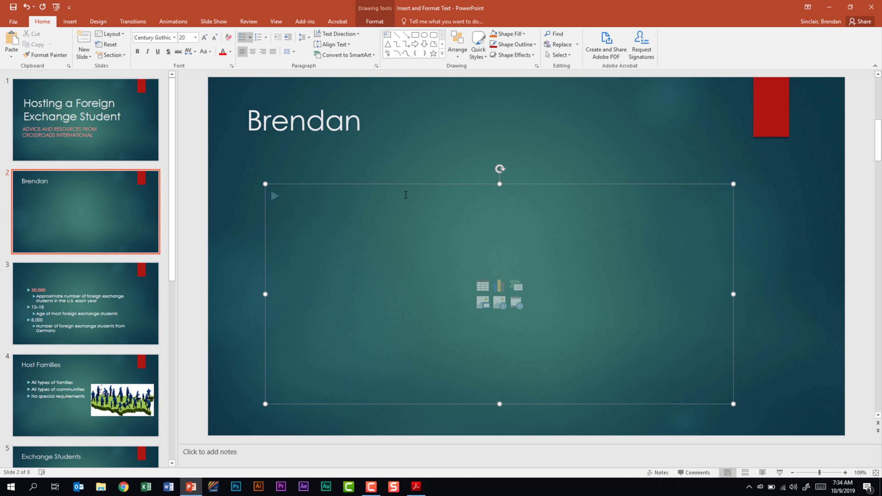
pyautogui.write('PowerPoint')
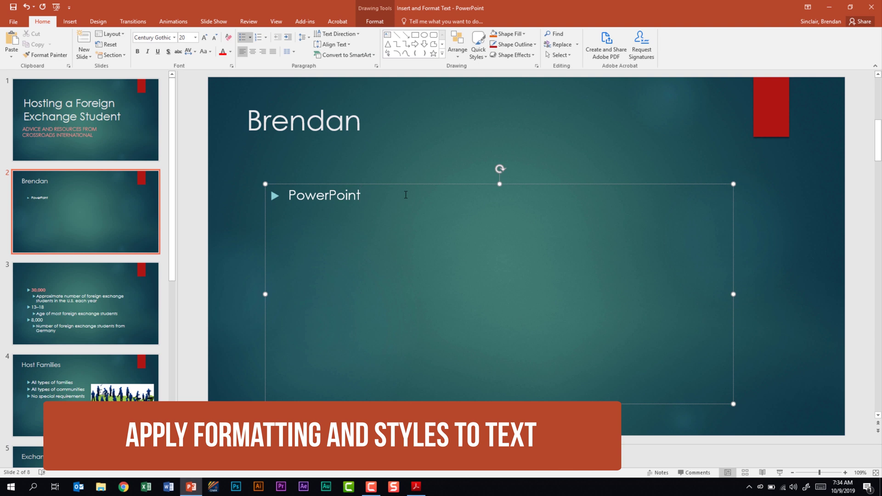
pyautogui.moveTo(362, 196); pyautogui.dragTo(288, 196)
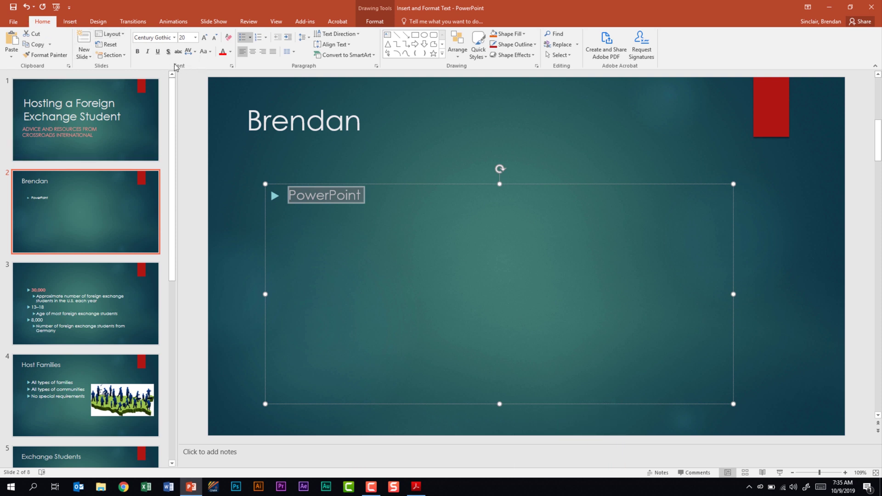
# Shrink the bullet text to 12 pt and view character spacing settings without changing them.
pyautogui.click(175, 38)
pyautogui.click(195, 39)
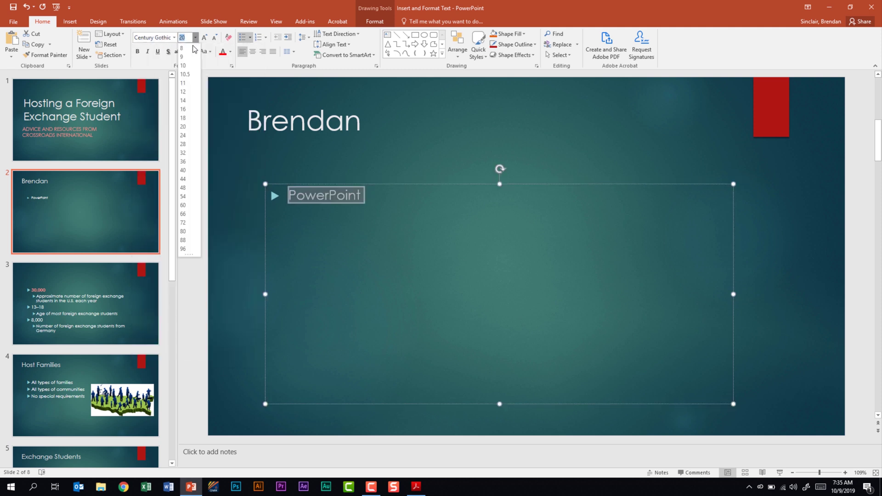
pyautogui.click(187, 88)
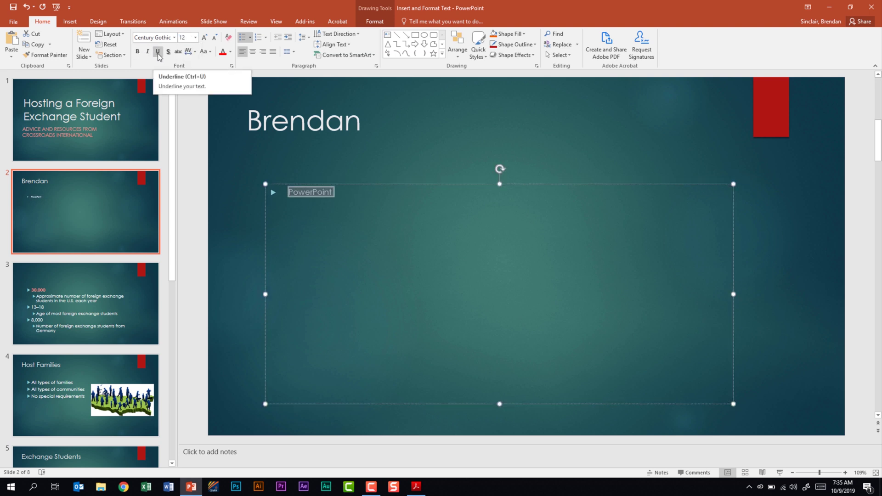
pyautogui.click(195, 51)
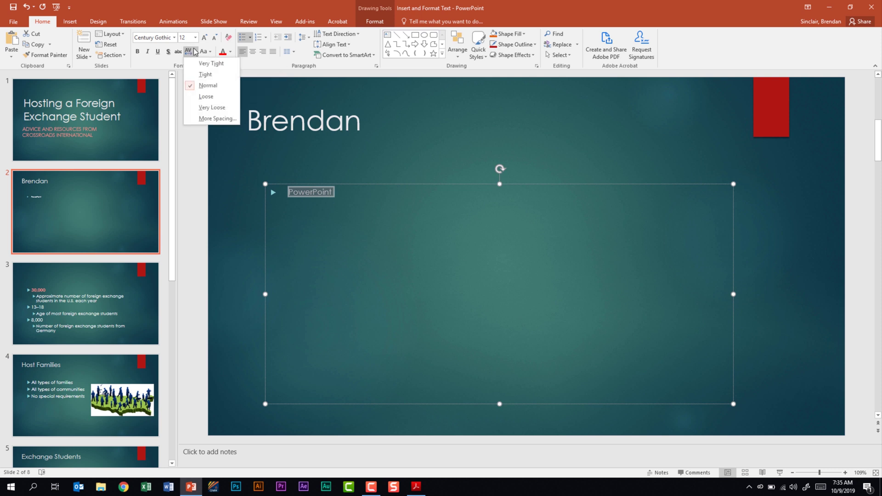
pyautogui.click(208, 118)
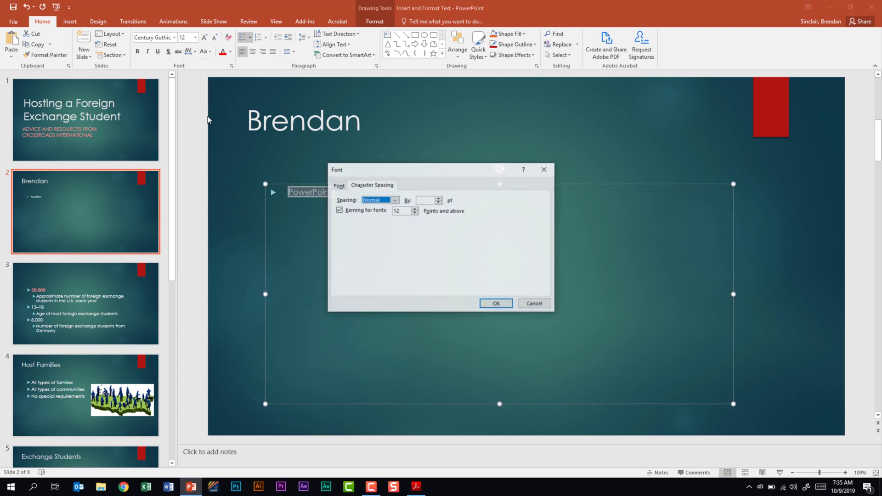
pyautogui.click(553, 170)
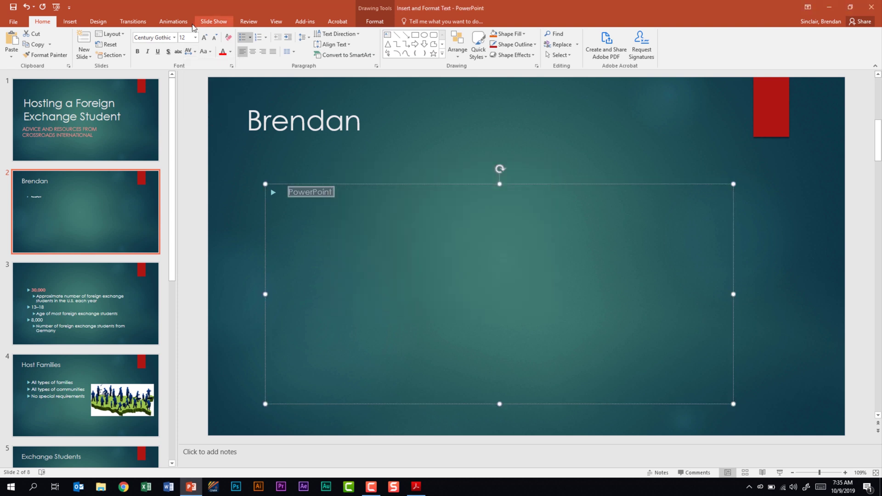
# Change the bullet to UPPERCASE and clear its remaining formatting.
pyautogui.click(211, 51)
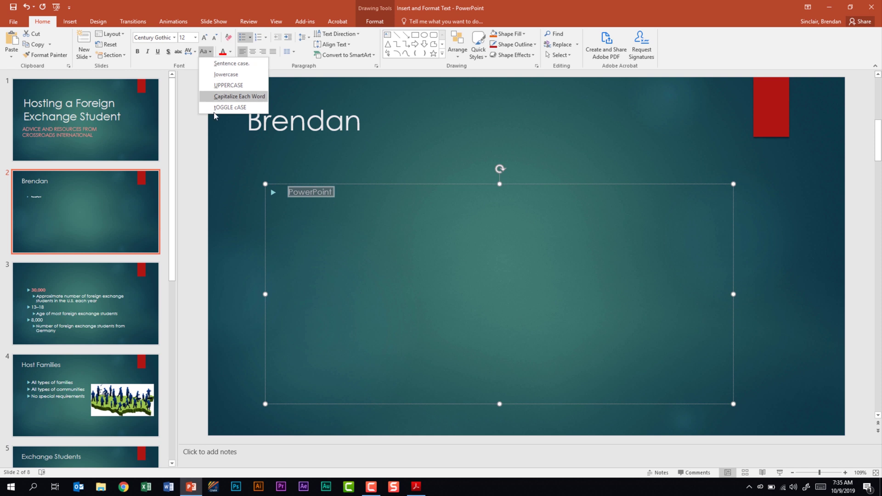
pyautogui.click(254, 85)
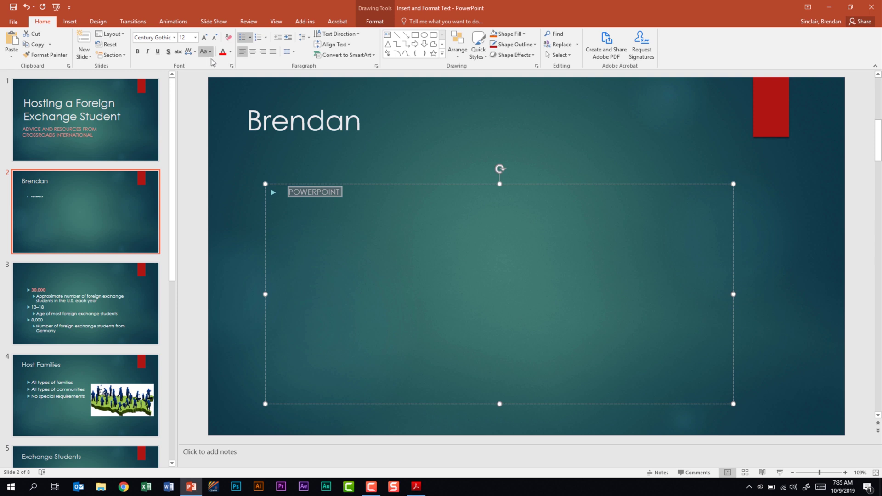
pyautogui.click(229, 38)
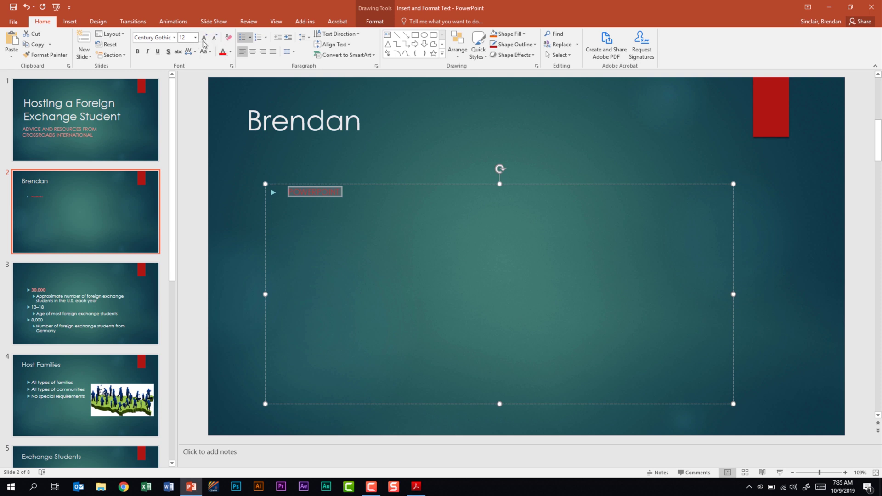
pyautogui.click(229, 37)
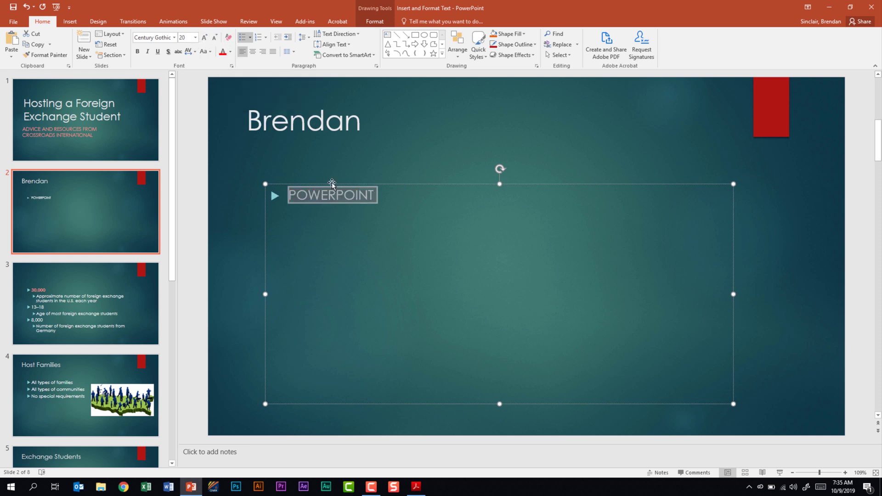
pyautogui.click(232, 67)
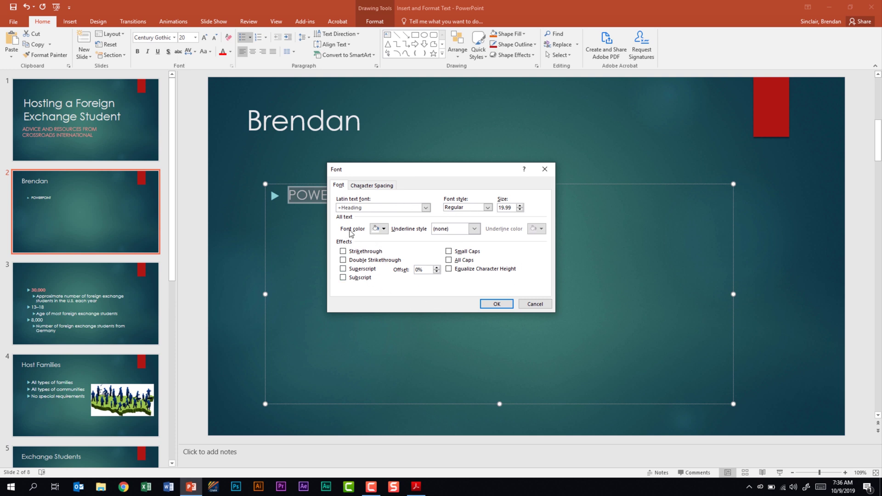
pyautogui.click(370, 185)
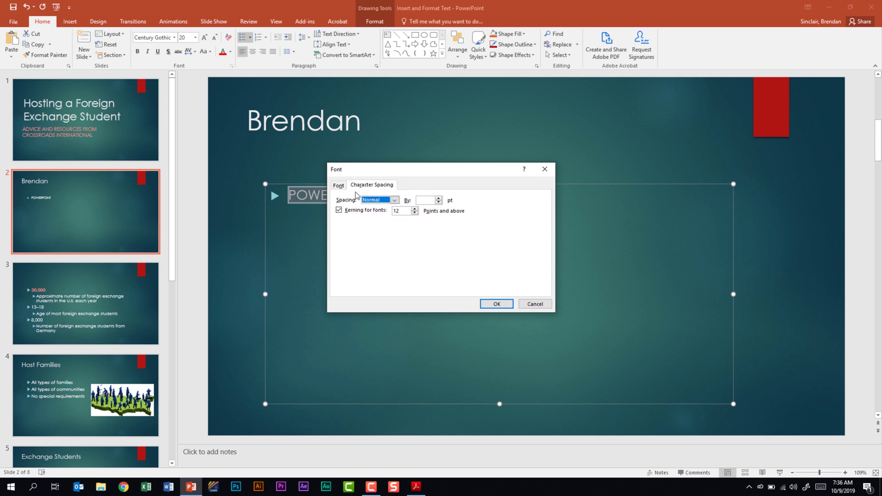
pyautogui.click(534, 304)
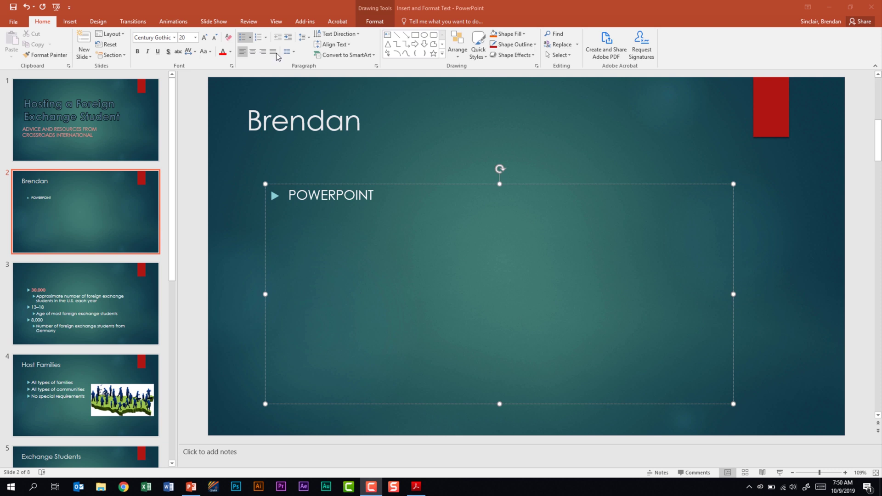
pyautogui.click(359, 37)
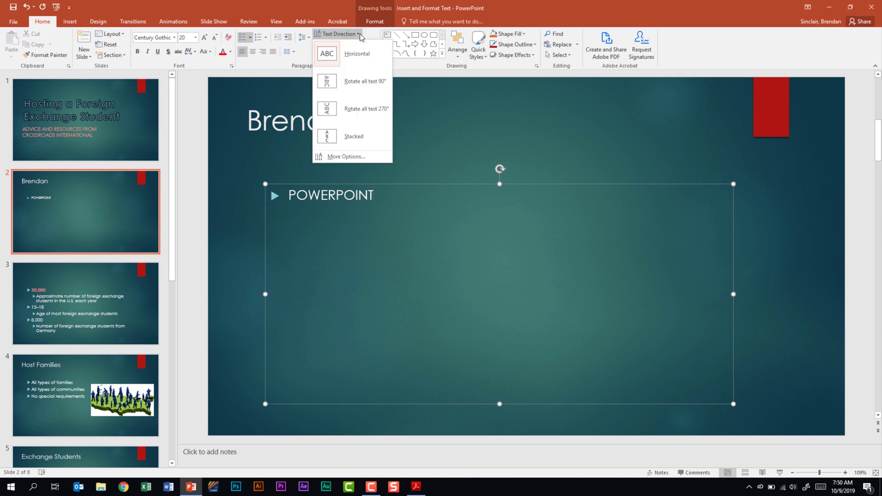
pyautogui.click(349, 45)
pyautogui.click(349, 46)
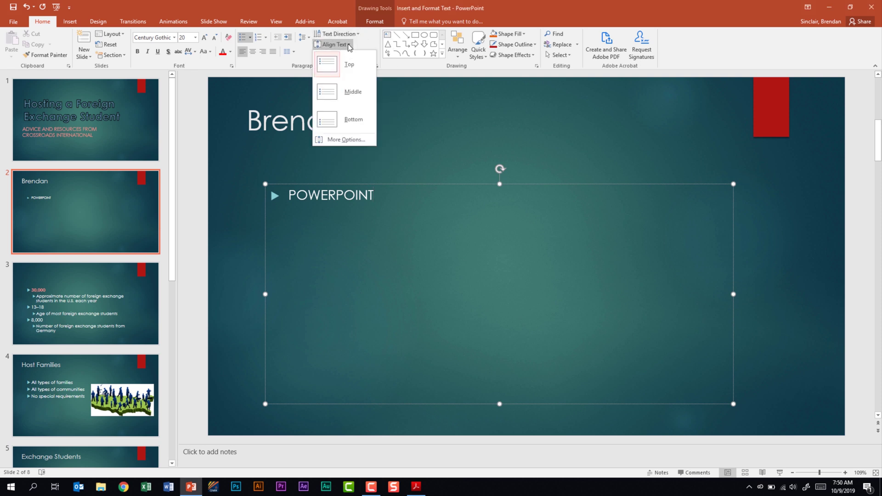
pyautogui.click(349, 46)
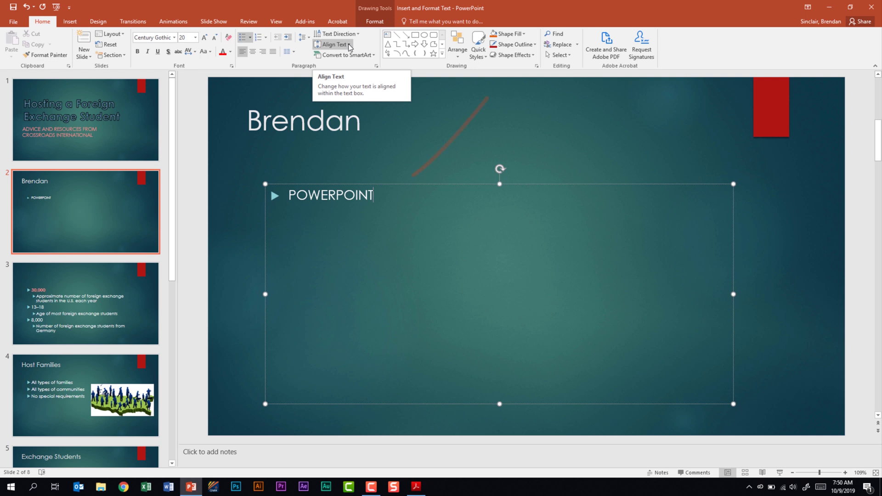
pyautogui.click(288, 39)
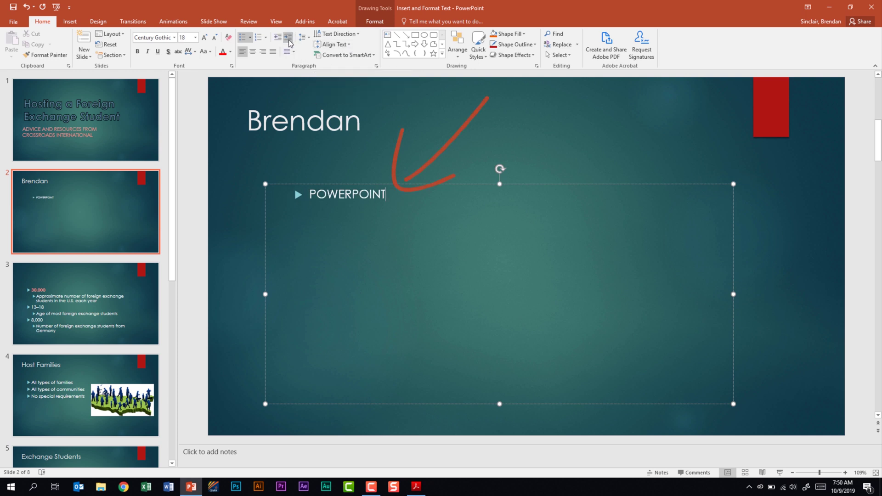
pyautogui.click(277, 39)
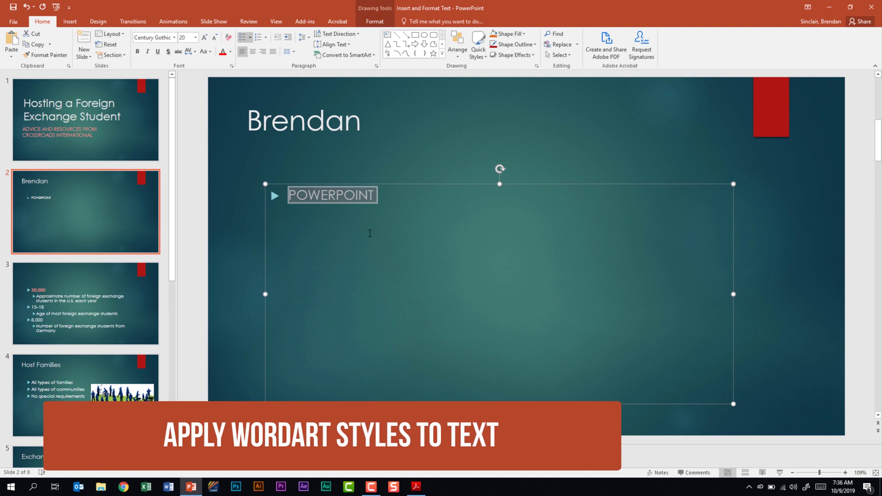
# Select the title slide's heading, then undo an accidentally inserted green WordArt box.
pyautogui.click(110, 143)
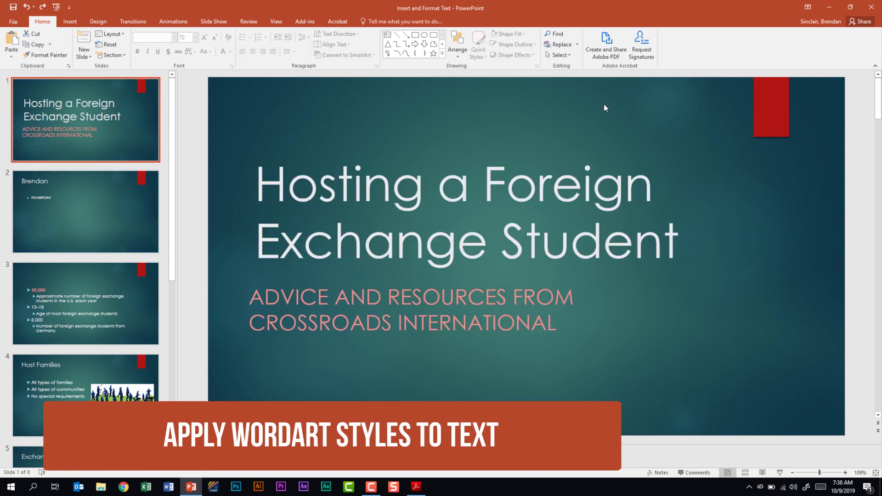
pyautogui.click(75, 23)
pyautogui.click(540, 239)
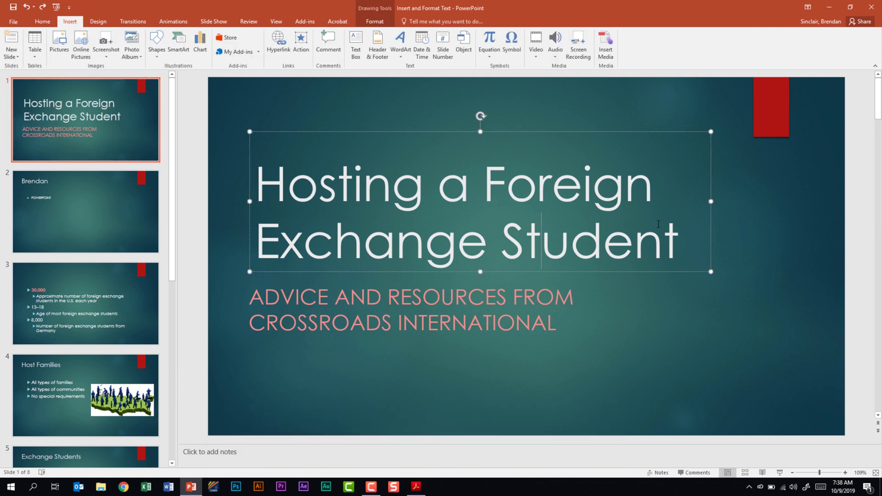
pyautogui.moveTo(679, 241); pyautogui.dragTo(270, 173)
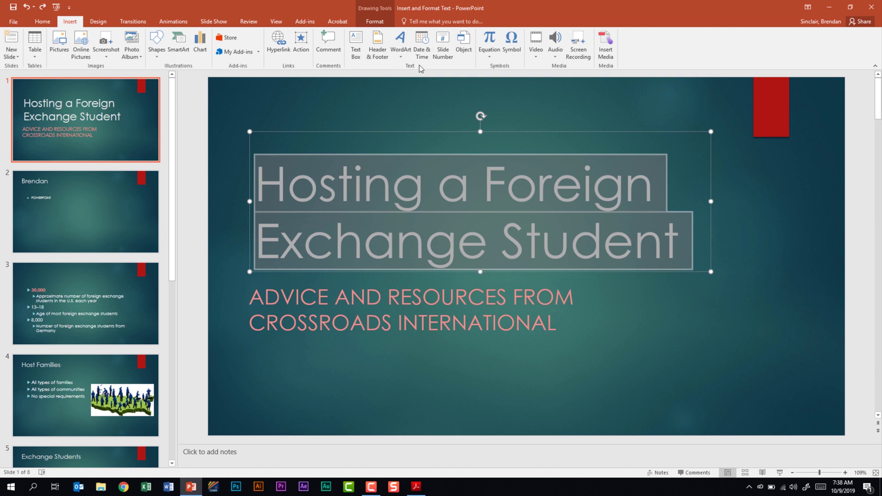
pyautogui.click(399, 57)
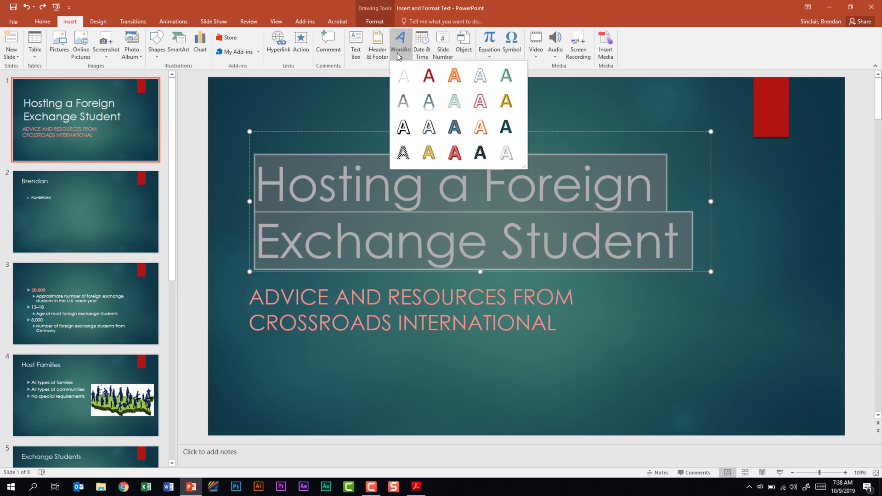
pyautogui.click(508, 77)
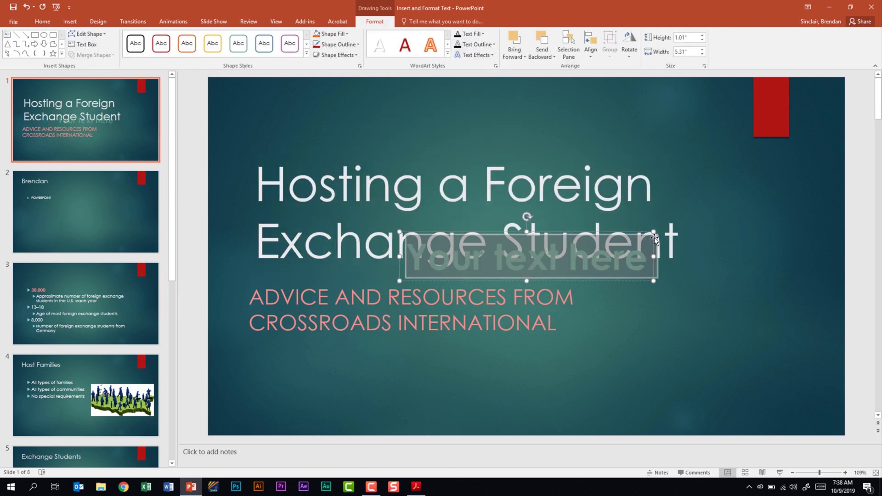
pyautogui.hotkey('ctrl', 'z')
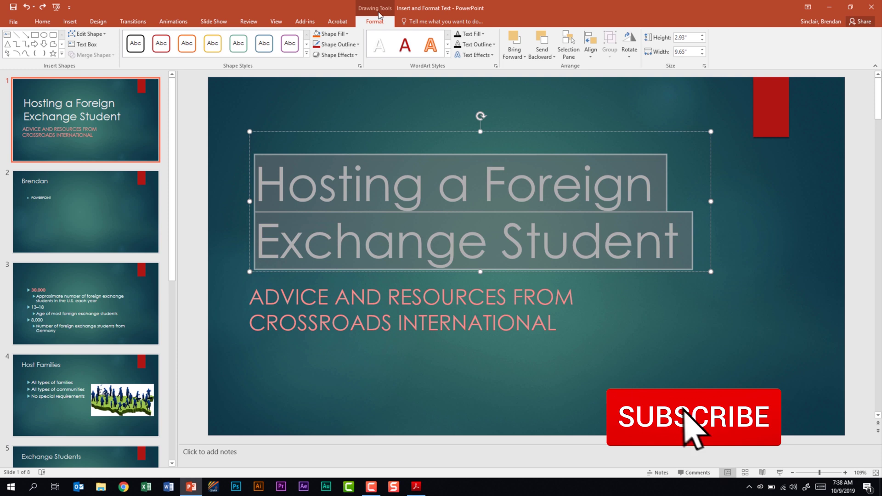
# Apply the Fill Blue-Gray, Outline, Hard Shadow WordArt style to the title.
pyautogui.click(447, 54)
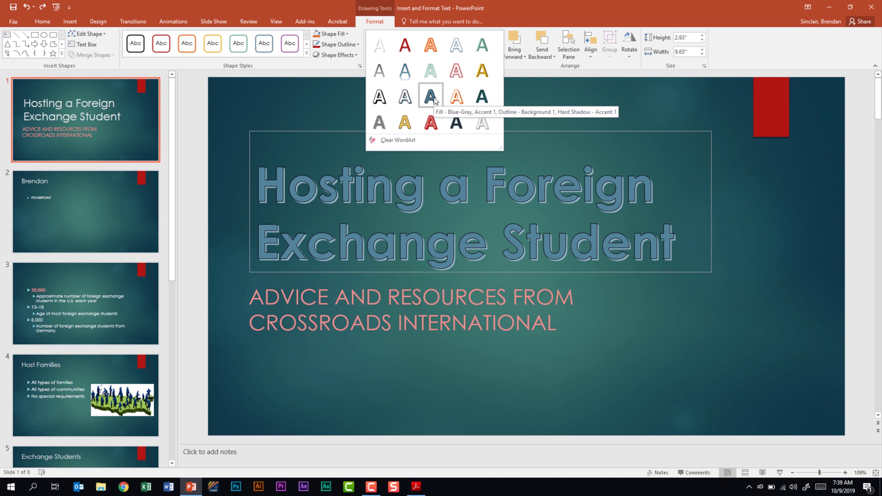
pyautogui.click(433, 98)
pyautogui.click(423, 100)
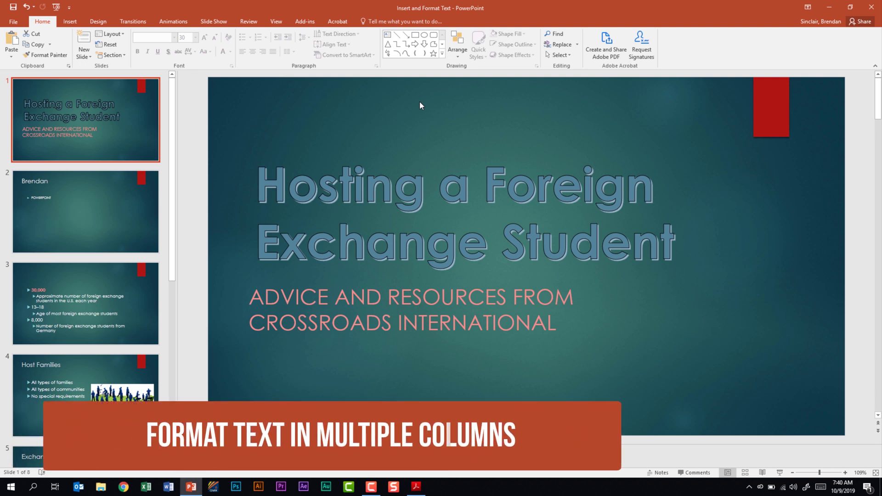
# Open slide 6 'Make Connections' and place the cursor at the end of its bullets.
pyautogui.scroll(-3, 95, 216)
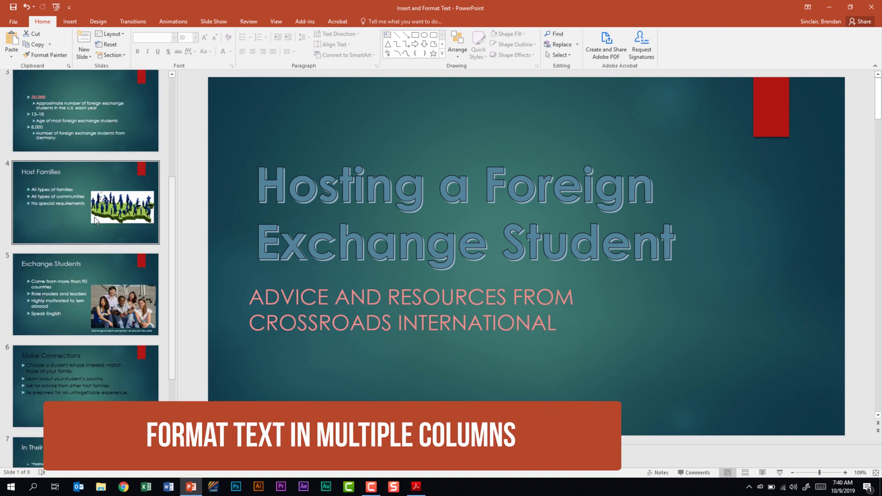
pyautogui.click(79, 384)
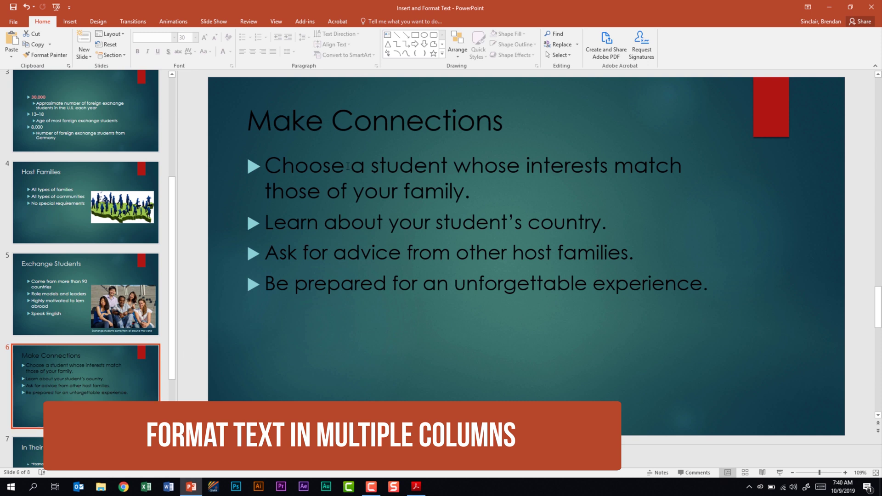
pyautogui.click(690, 289)
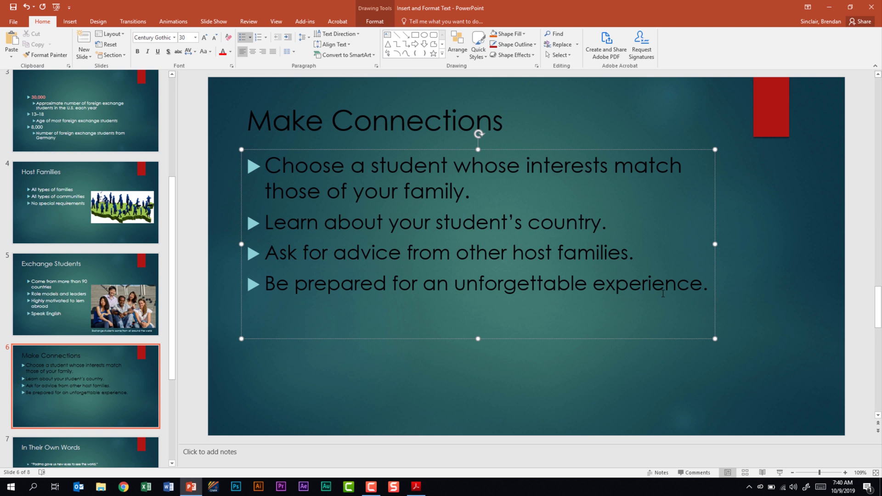
pyautogui.press('End')
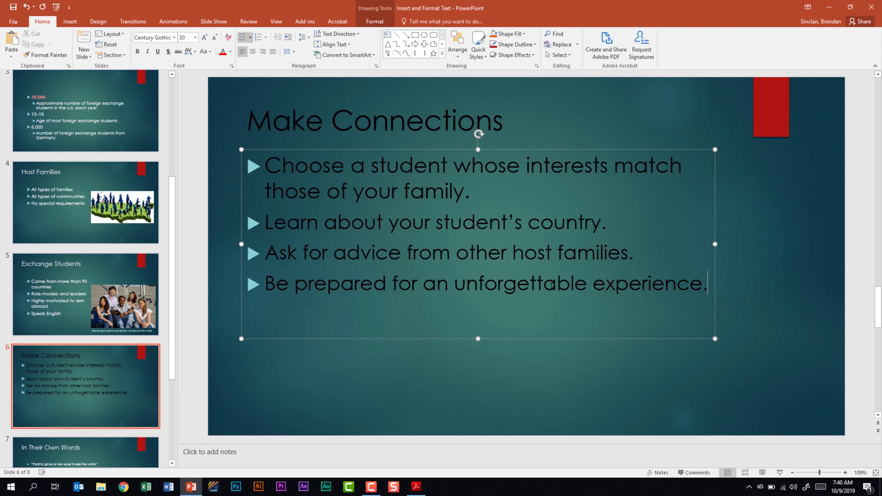
# Split the Make Connections bullets into 2 columns and go to slide 5.
pyautogui.click(291, 56)
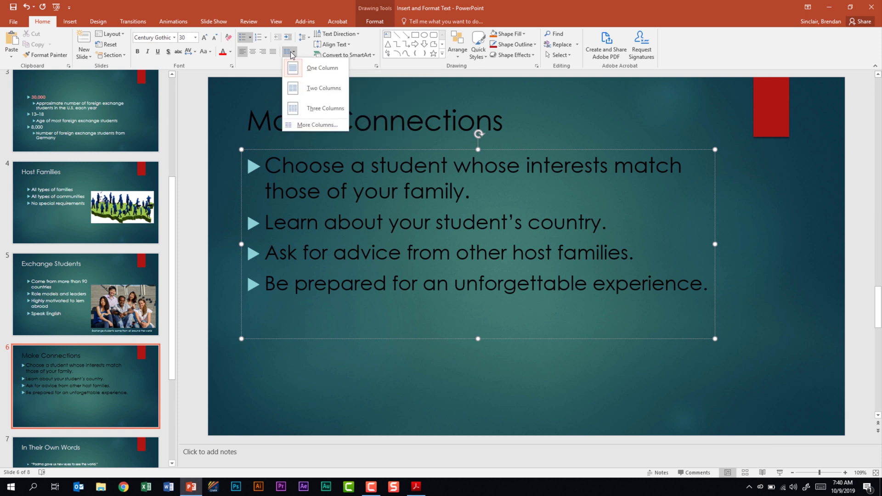
pyautogui.click(336, 128)
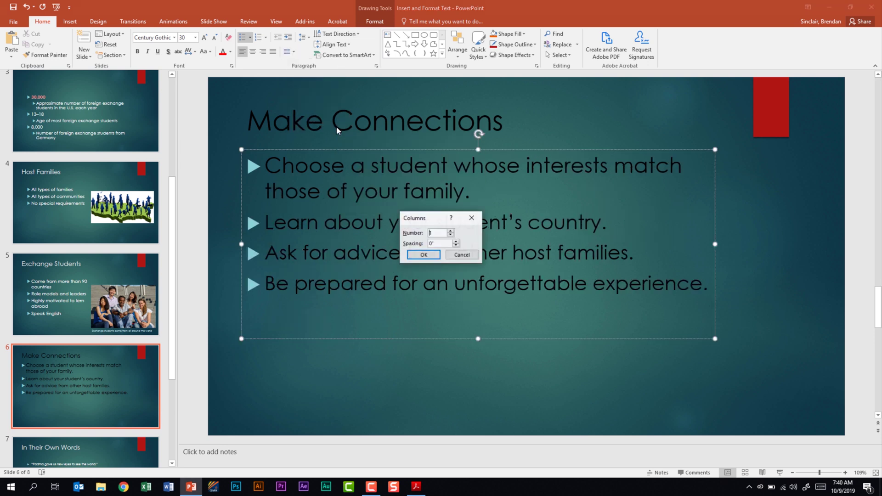
pyautogui.click(450, 232)
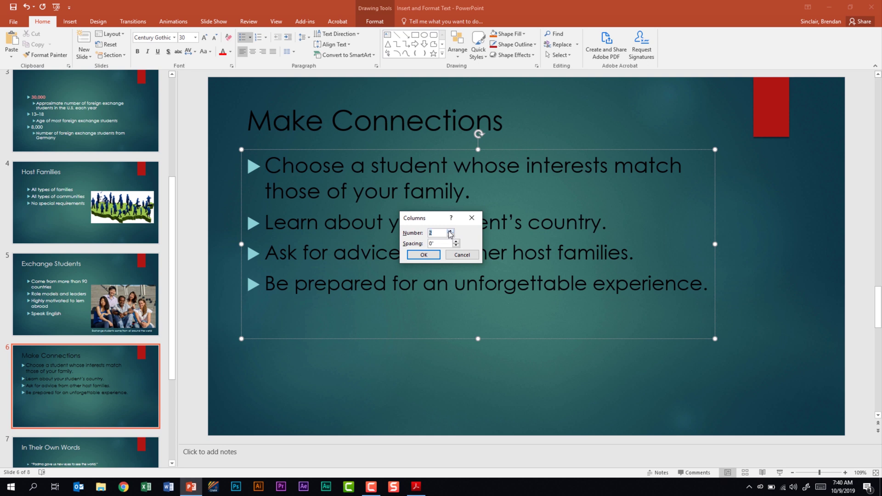
pyautogui.click(432, 255)
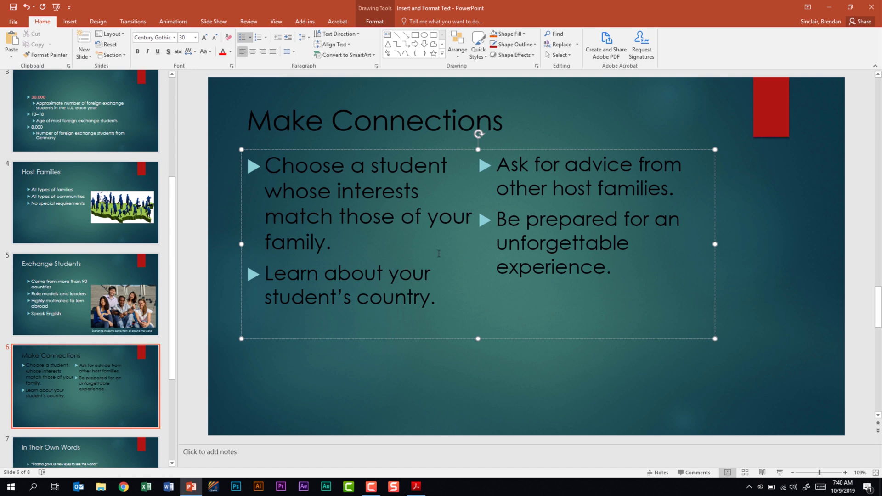
pyautogui.click(124, 304)
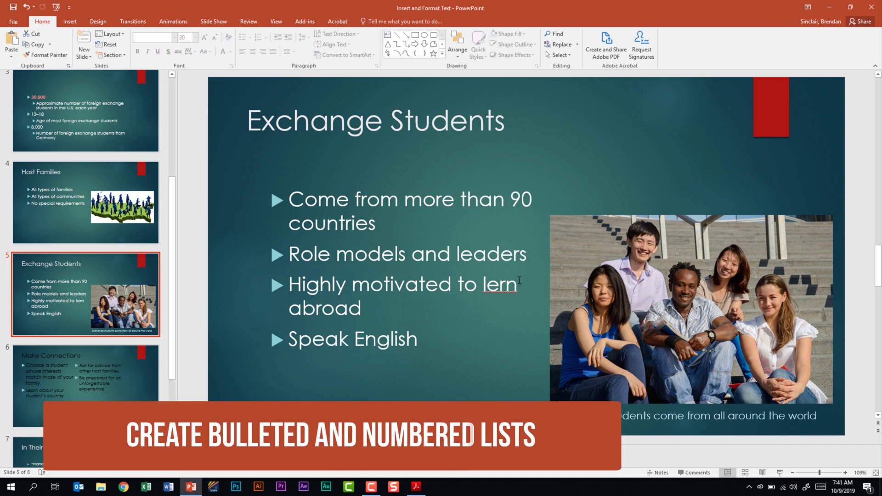
# Select the four Exchange Students items, revert numbering to bullets, and open Bullets and Numbering.
pyautogui.moveTo(412, 333); pyautogui.dragTo(289, 195)
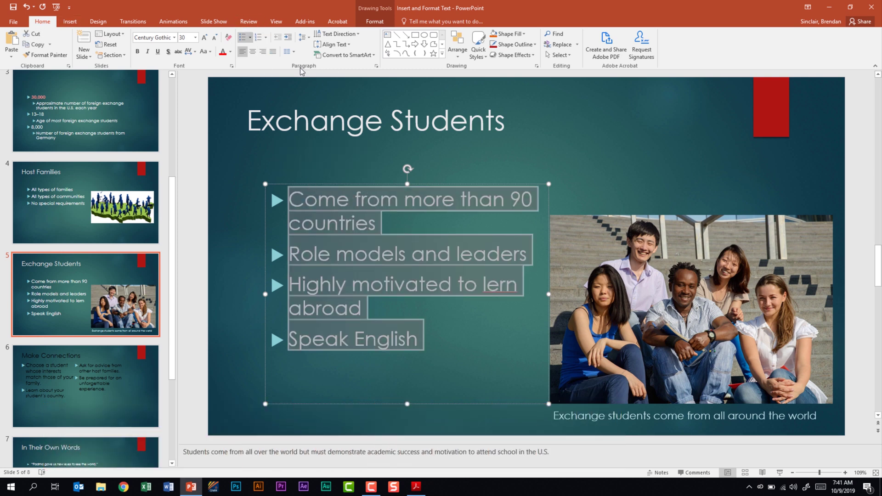
pyautogui.click(259, 37)
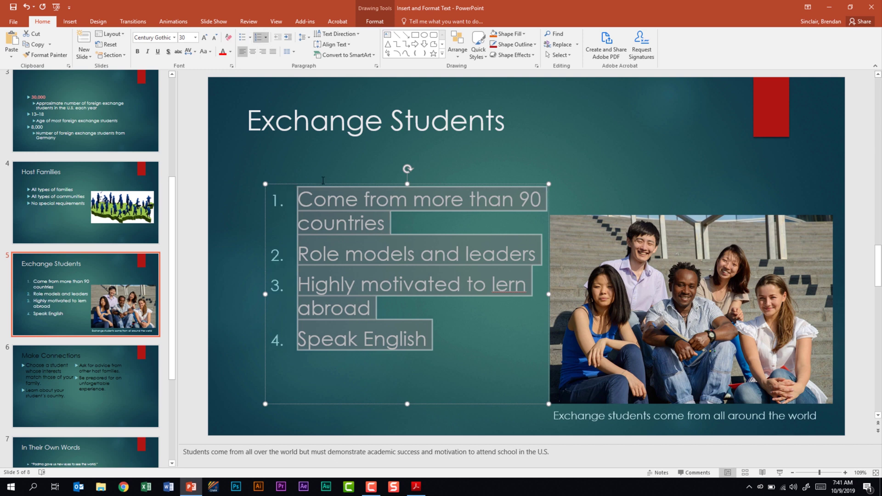
pyautogui.click(266, 38)
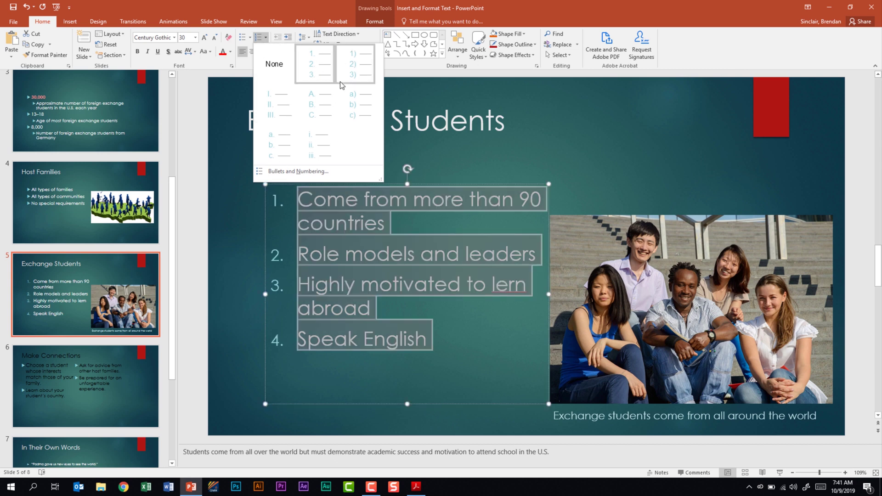
pyautogui.click(281, 4)
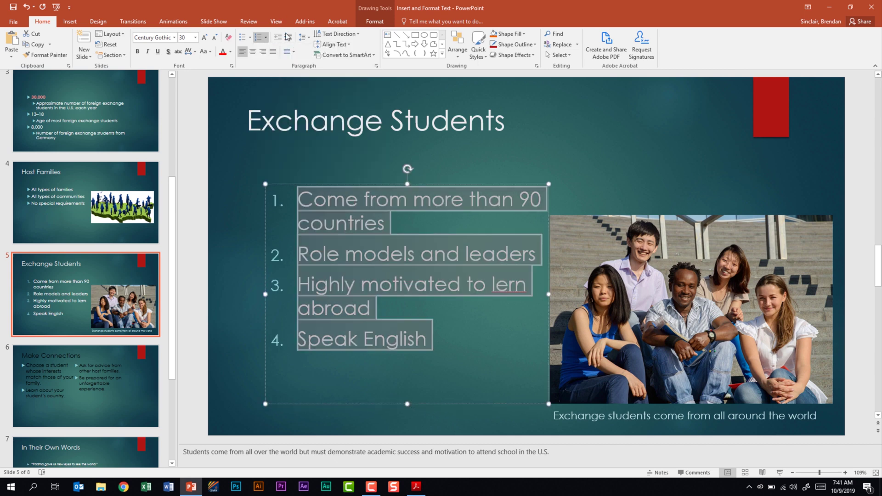
pyautogui.click(244, 41)
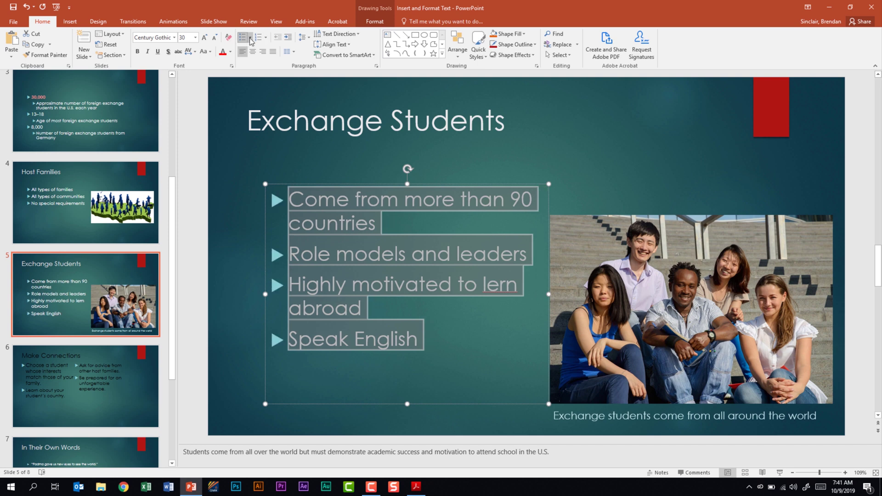
pyautogui.click(250, 38)
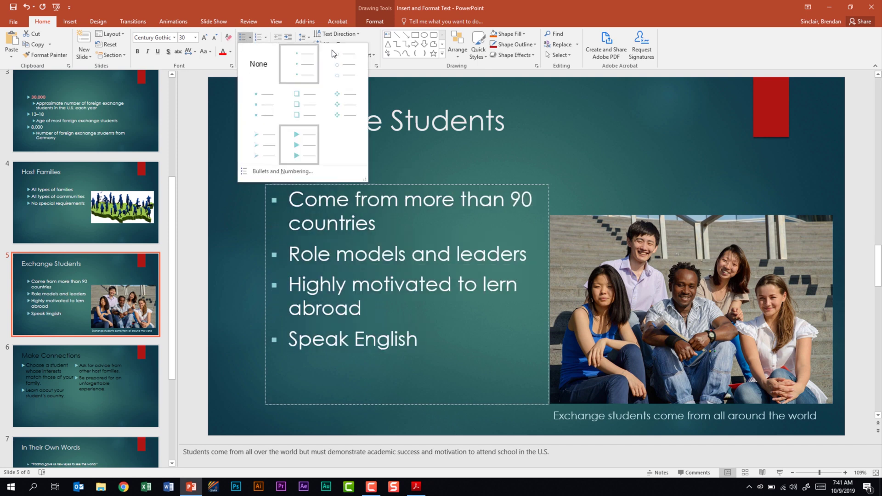
pyautogui.click(321, 172)
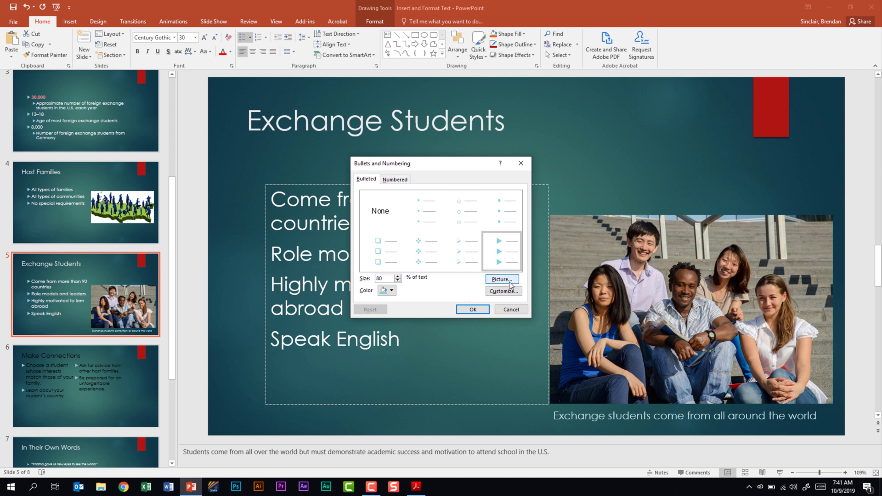
# Use the 1PowerPoint-icon image from Pictures as the picture bullet.
pyautogui.click(502, 279)
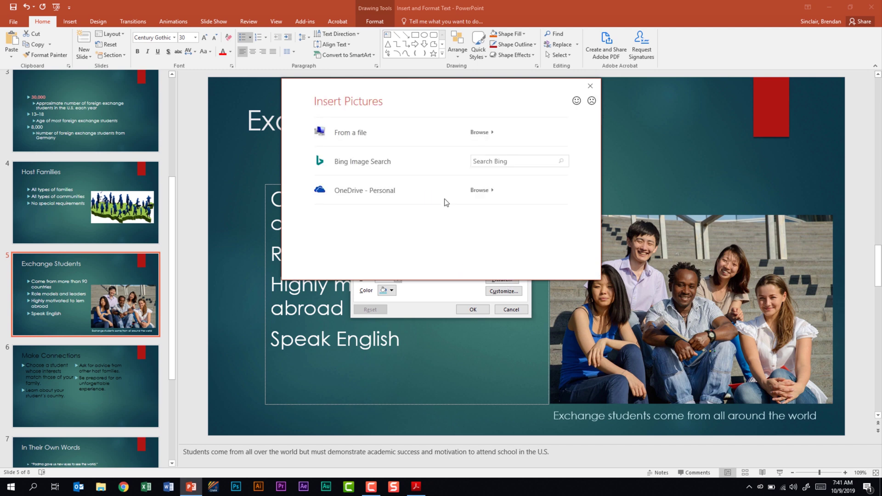
pyautogui.click(479, 134)
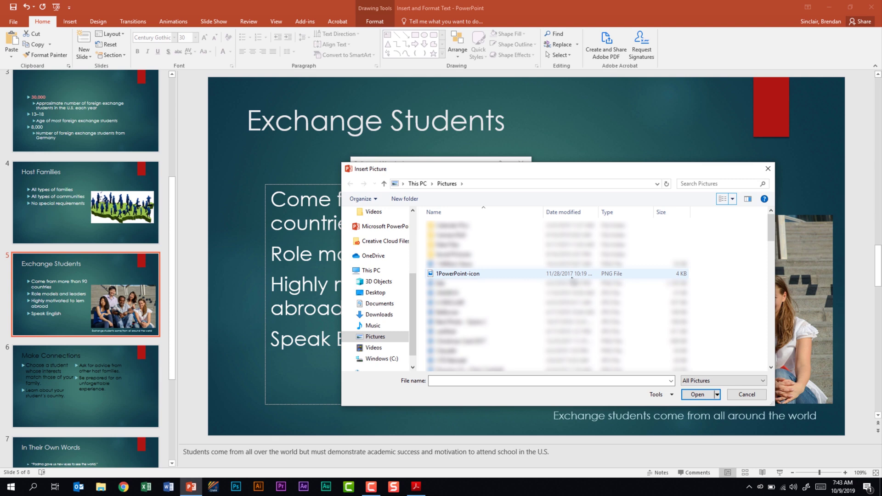
pyautogui.click(576, 274)
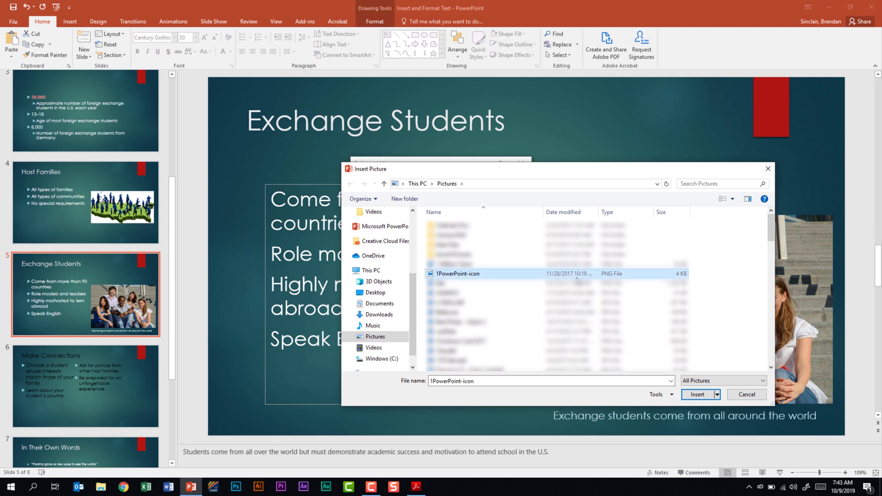
pyautogui.doubleClick(577, 274)
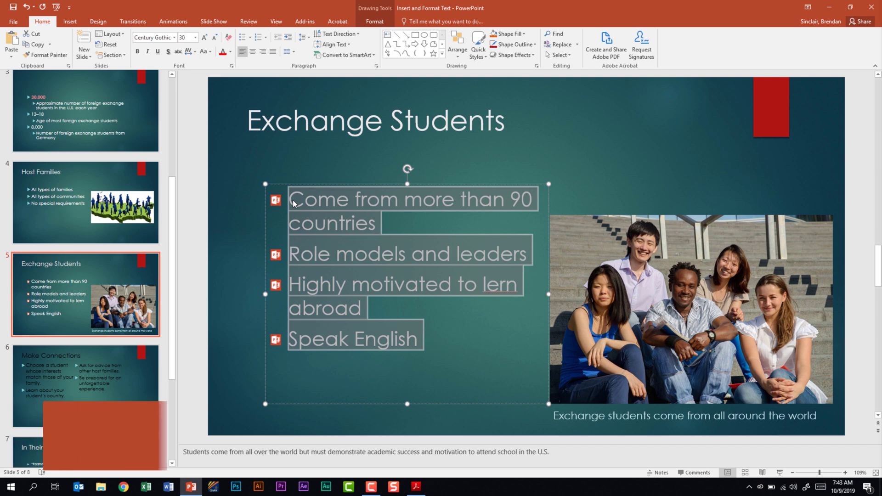
# Select the text of the first bullet, 'Come from more than 90 countries'.
pyautogui.click(439, 225)
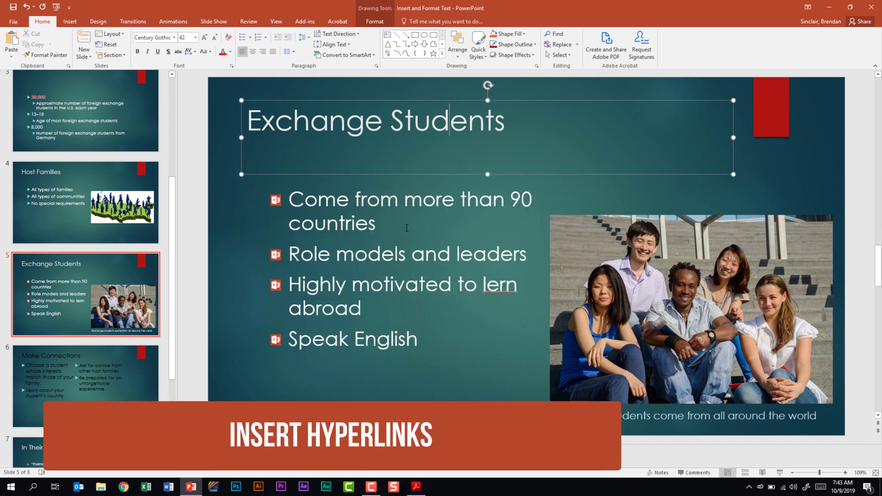
pyautogui.moveTo(411, 224); pyautogui.dragTo(307, 203)
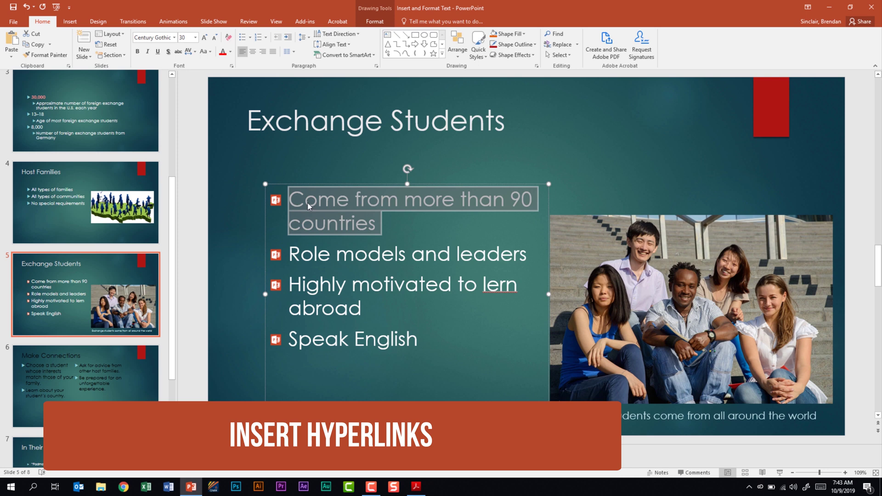
pyautogui.rightClick(338, 226)
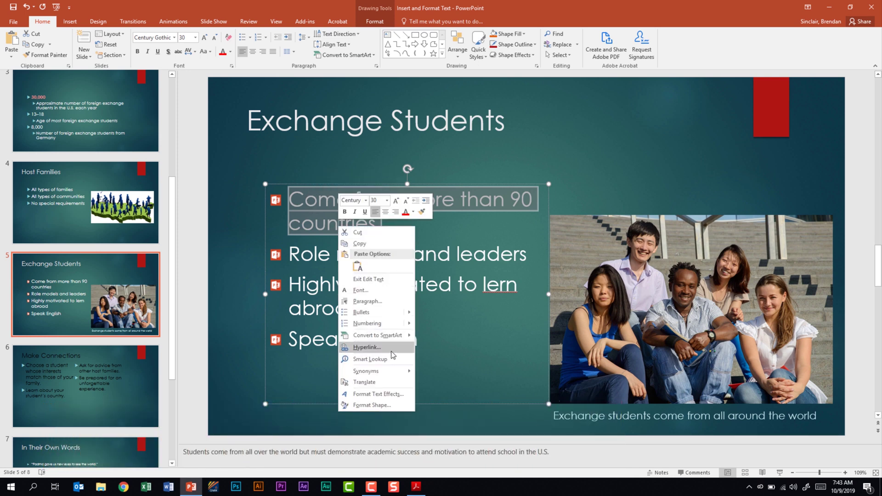
pyautogui.press('Escape')
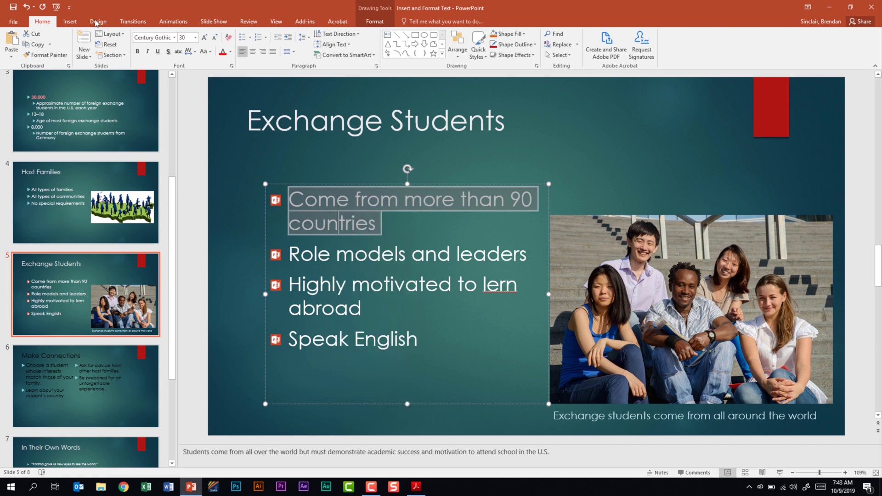
pyautogui.click(67, 22)
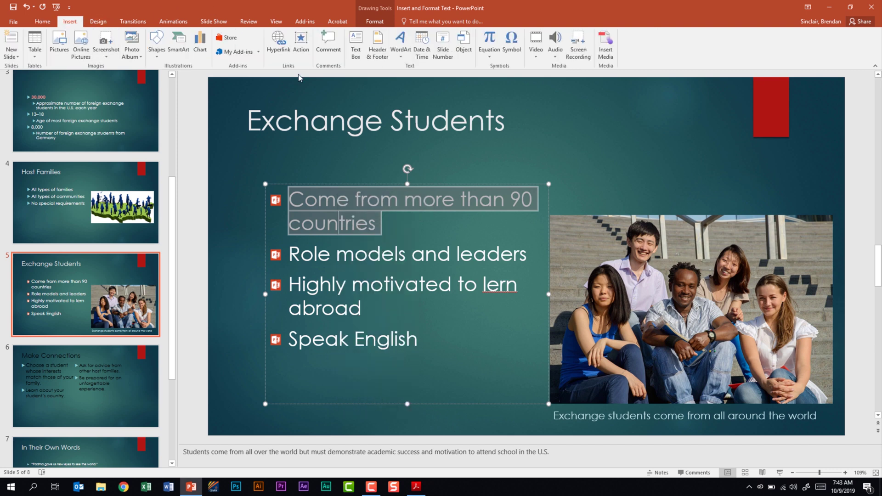
pyautogui.click(279, 42)
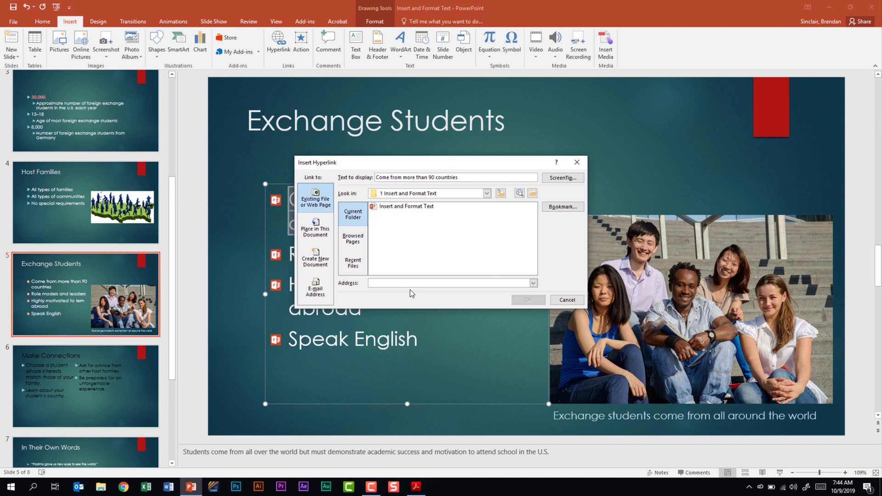
pyautogui.write('http://www.yo')
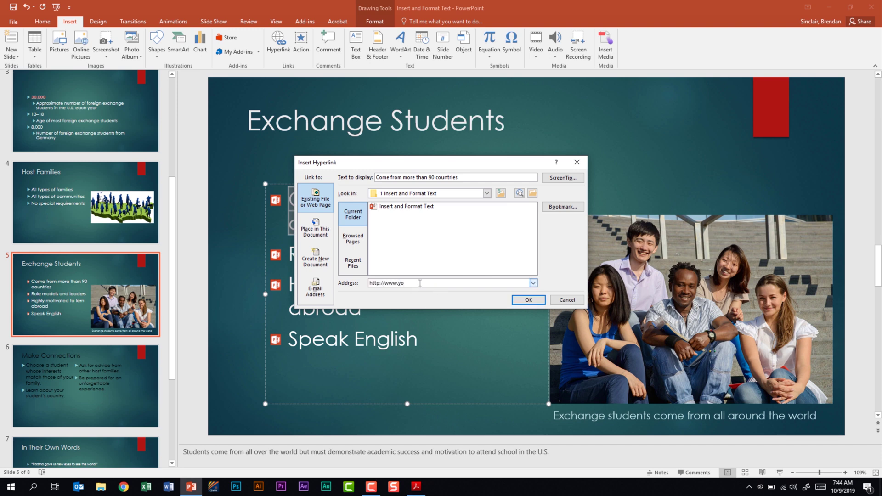
pyautogui.write('utube.com')
pyautogui.click(319, 234)
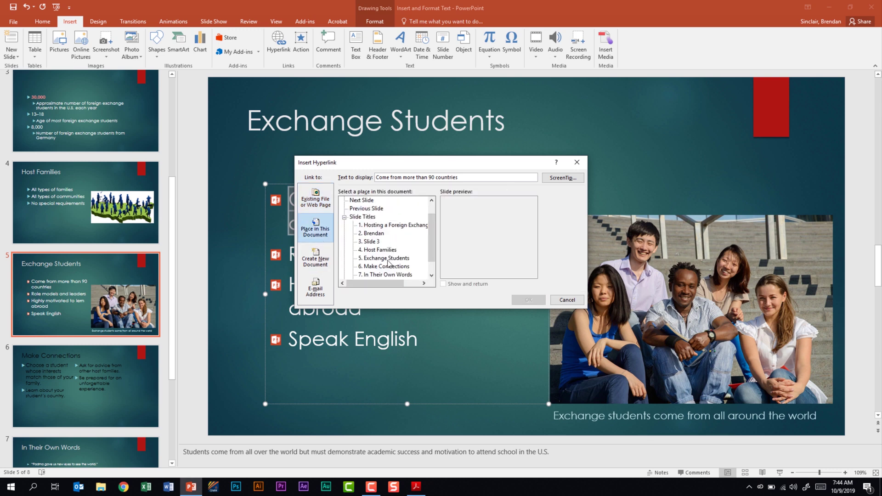
pyautogui.scroll(-1, 388, 259)
pyautogui.scroll(2, 378, 237)
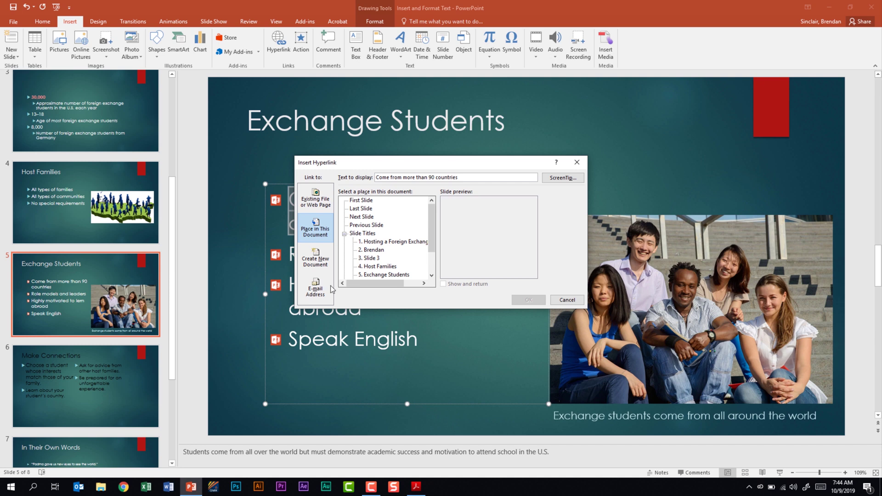
pyautogui.click(320, 296)
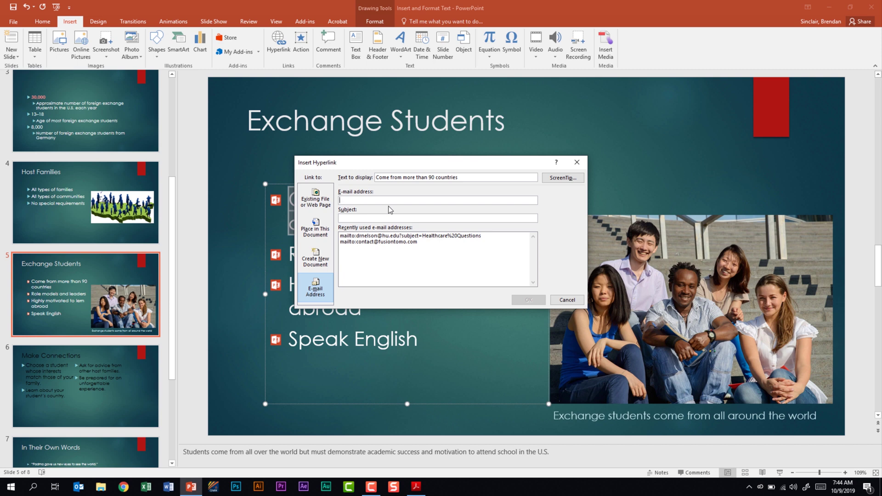
pyautogui.click(315, 199)
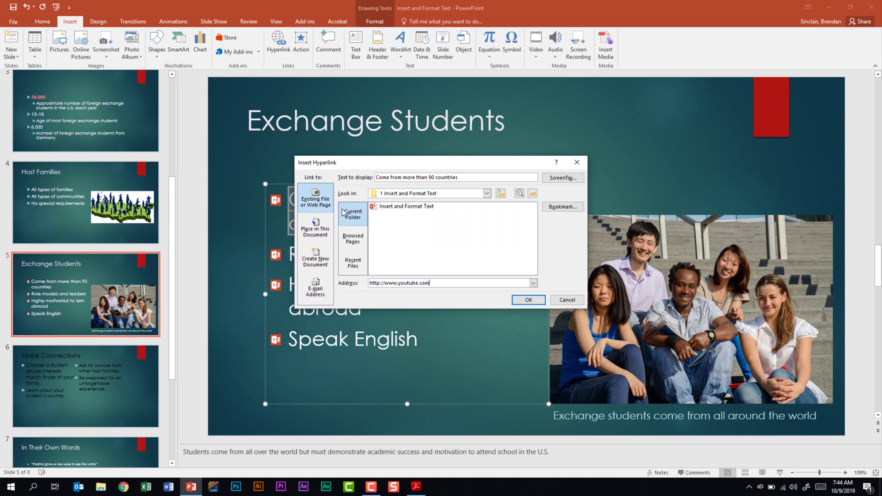
pyautogui.click(528, 300)
pyautogui.click(476, 227)
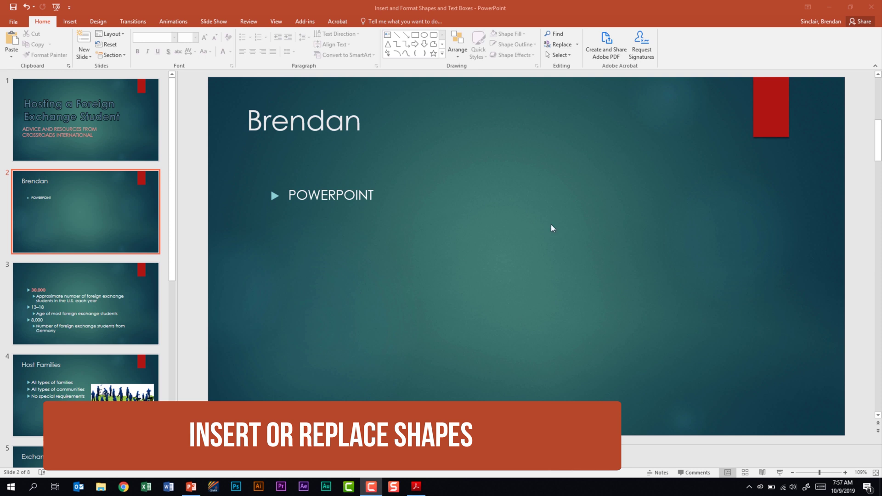
# Place a 1-inch red Oval circle to the right of the POWERPOINT bullet.
pyautogui.click(70, 21)
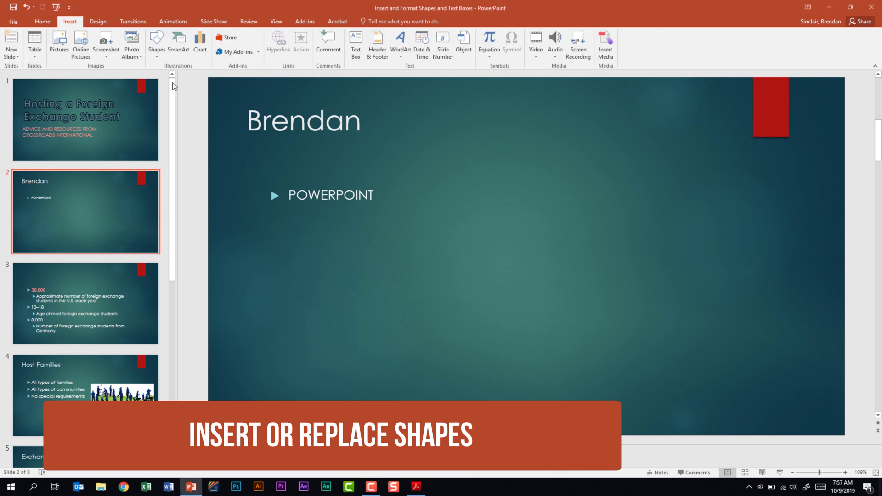
pyautogui.click(157, 55)
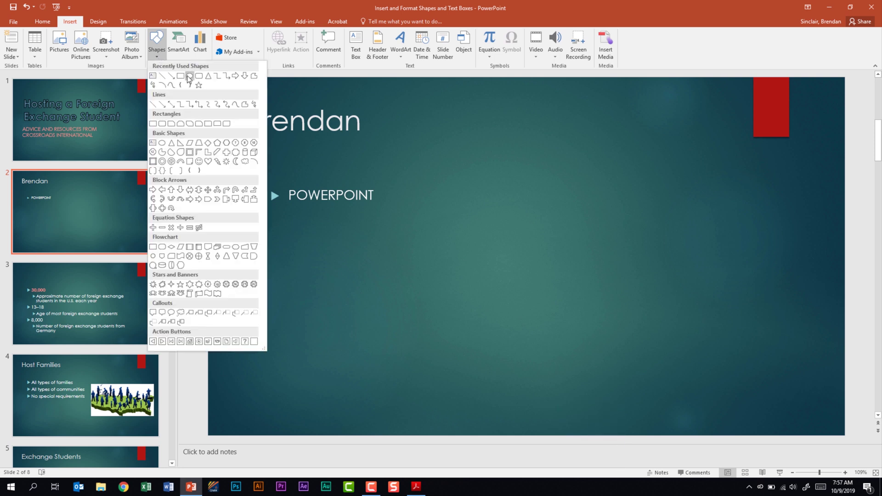
pyautogui.click(199, 85)
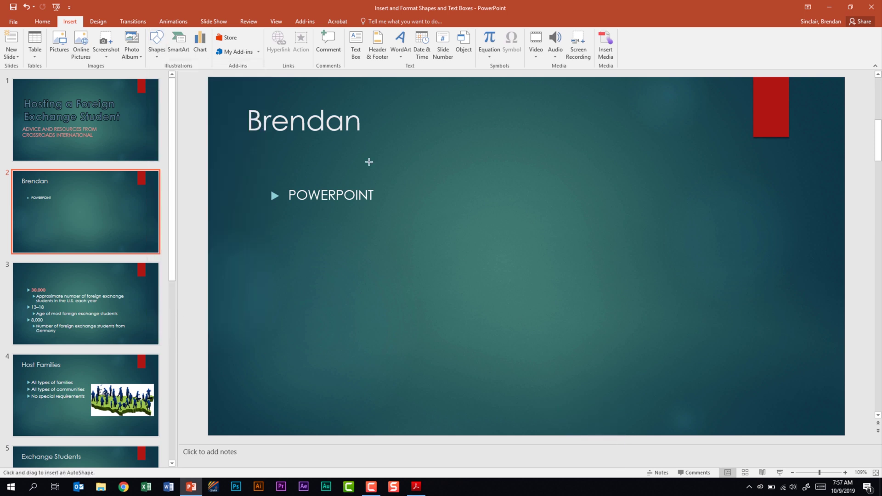
pyautogui.click(450, 153)
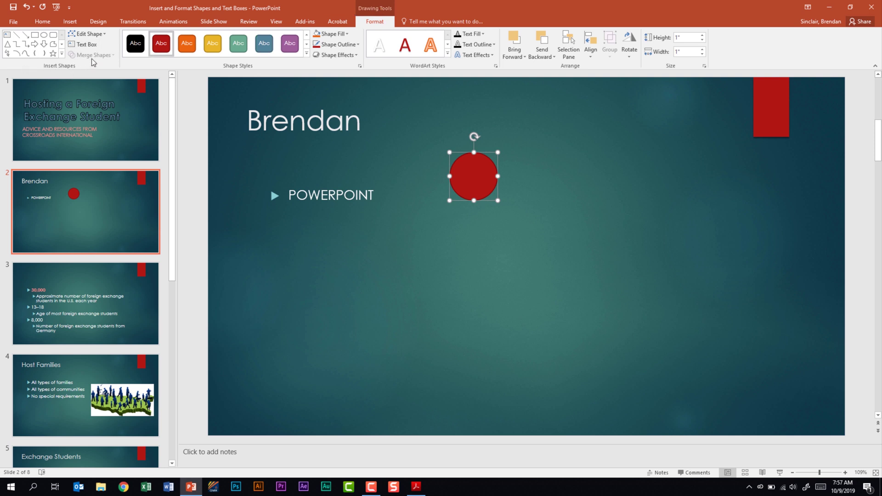
# Change the red circle into a Smiley Face from Basic Shapes via Edit Shape.
pyautogui.click(105, 36)
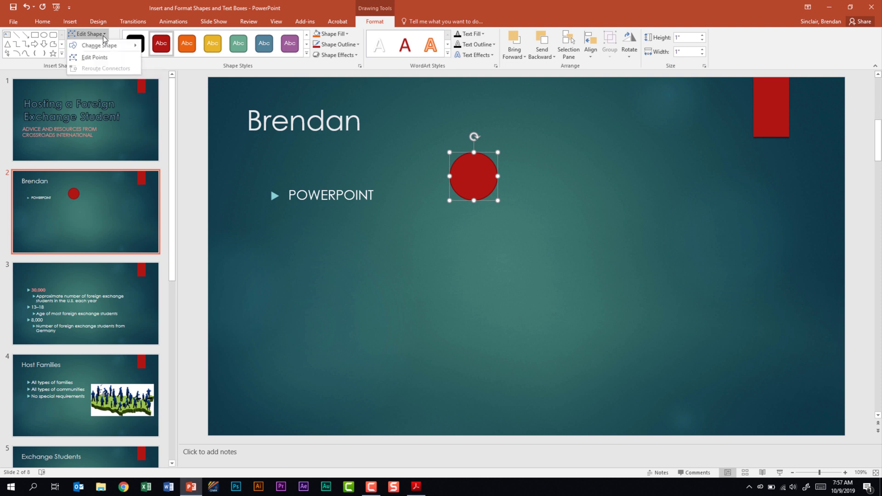
pyautogui.moveTo(103, 47)
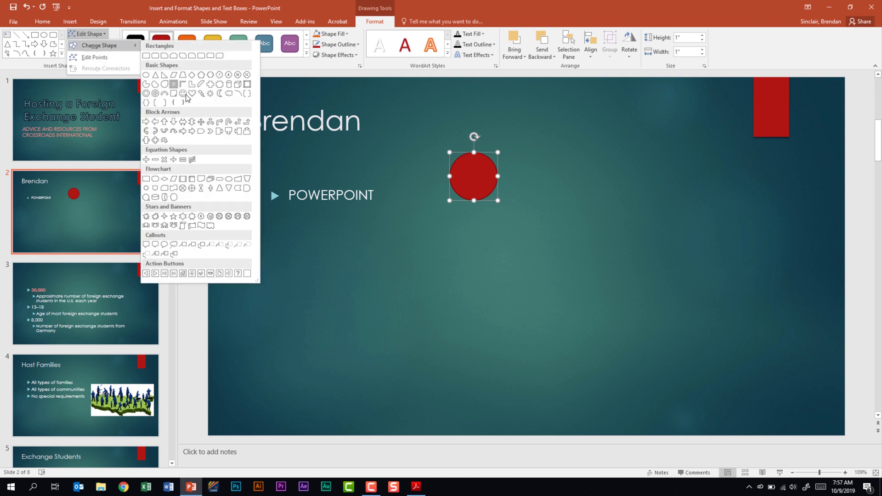
pyautogui.press('Escape')
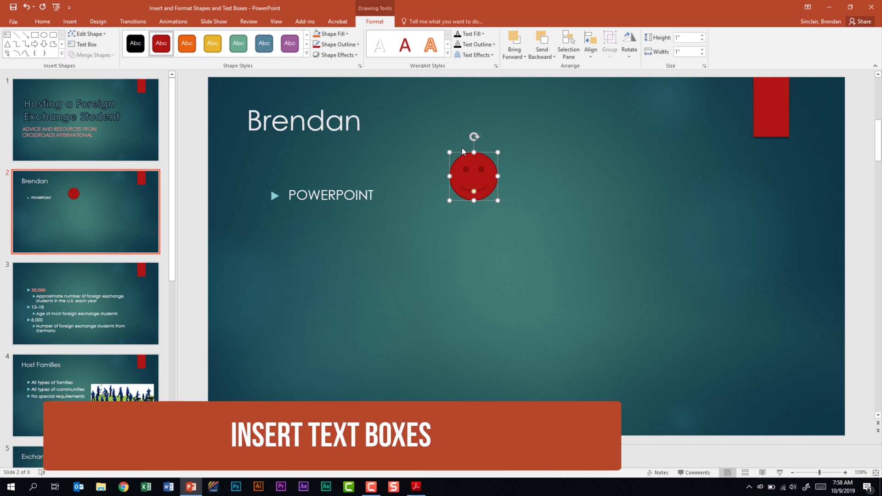
pyautogui.click(65, 22)
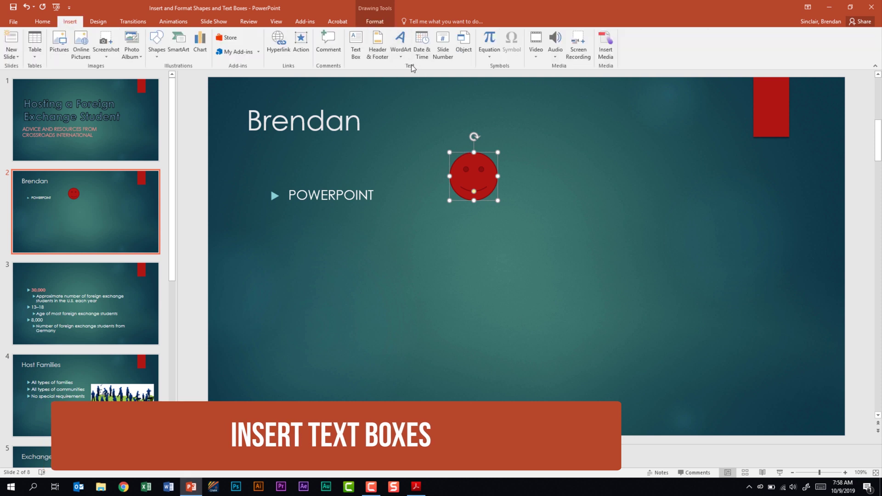
# Add a text box reading 'Brendan' at slide 2's top right and move it beside the red bar.
pyautogui.click(354, 40)
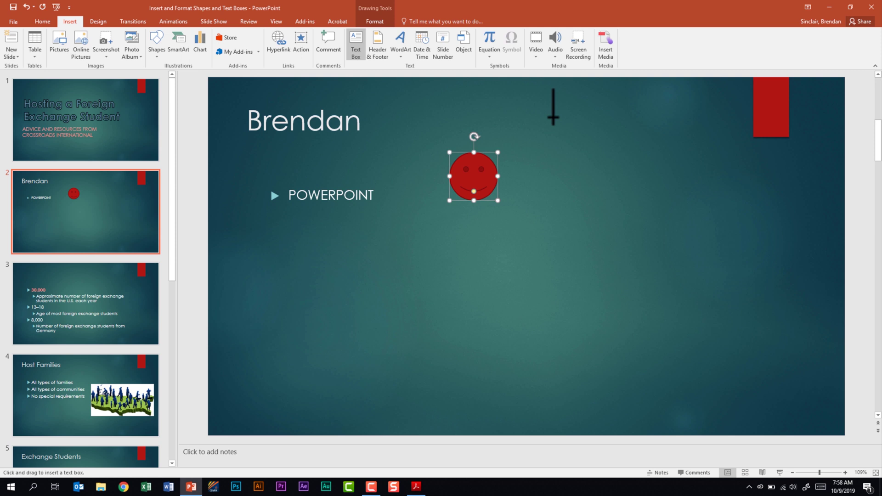
pyautogui.moveTo(552, 117); pyautogui.dragTo(720, 203)
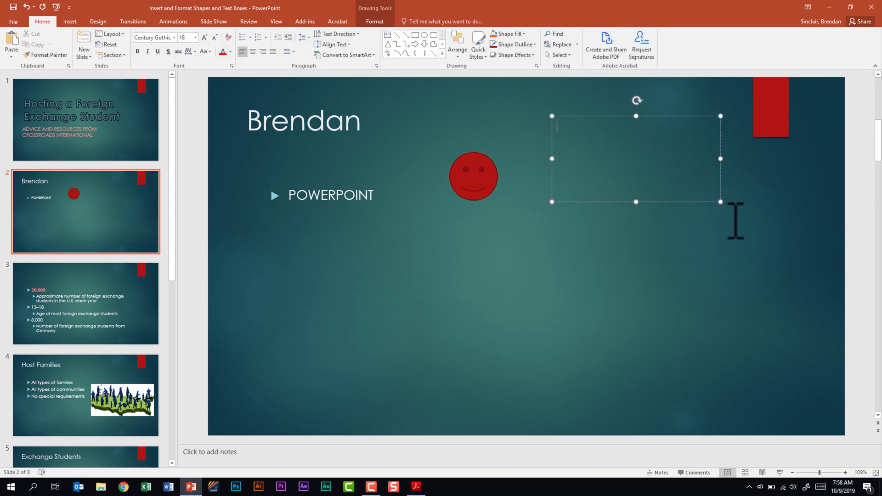
pyautogui.click(472, 179)
pyautogui.click(70, 21)
pyautogui.click(363, 51)
pyautogui.click(560, 124)
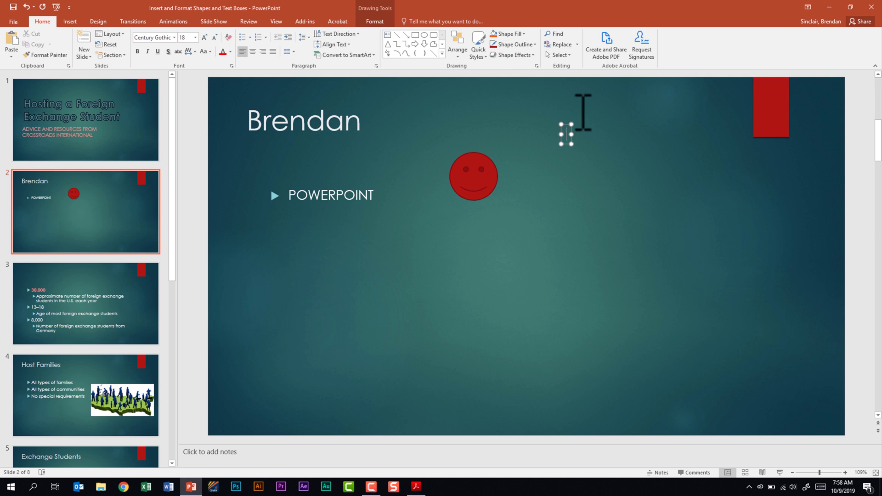
pyautogui.write('Brendan')
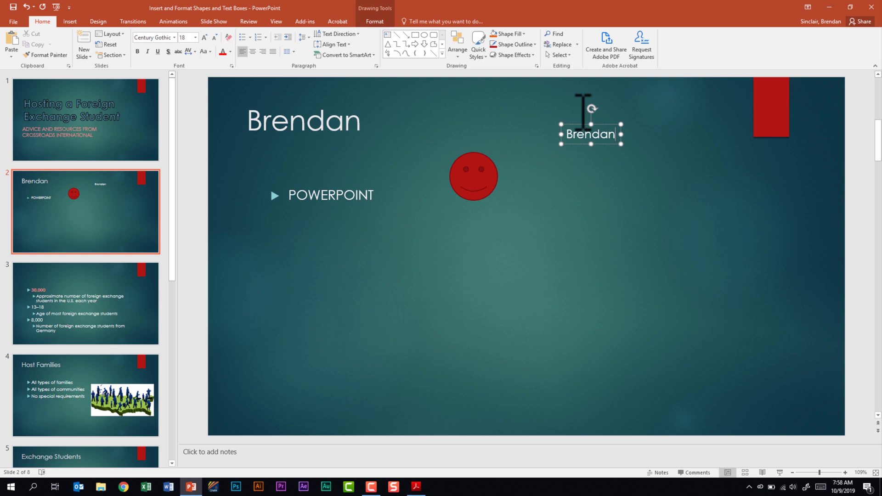
pyautogui.click(669, 133)
pyautogui.moveTo(605, 127); pyautogui.dragTo(646, 139)
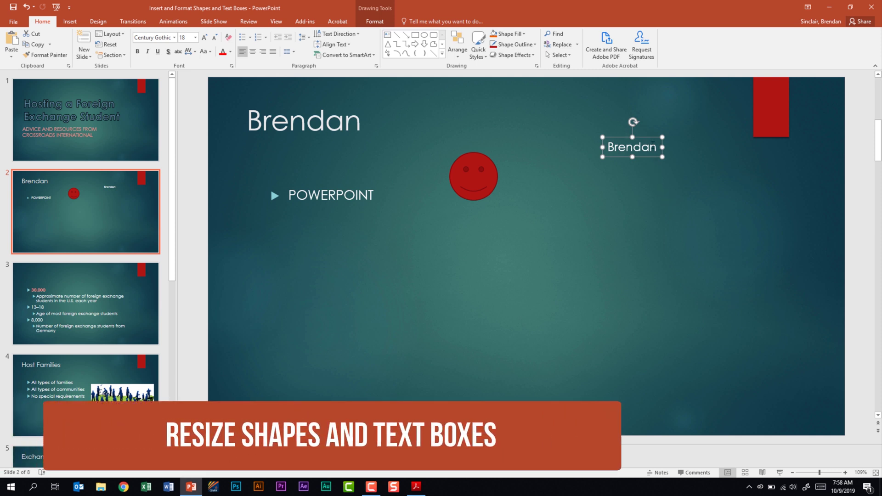
# Widen the Brendan text box to 3.5" by 0.4" and show its Format Shape size settings.
pyautogui.moveTo(662, 157); pyautogui.dragTo(770, 177)
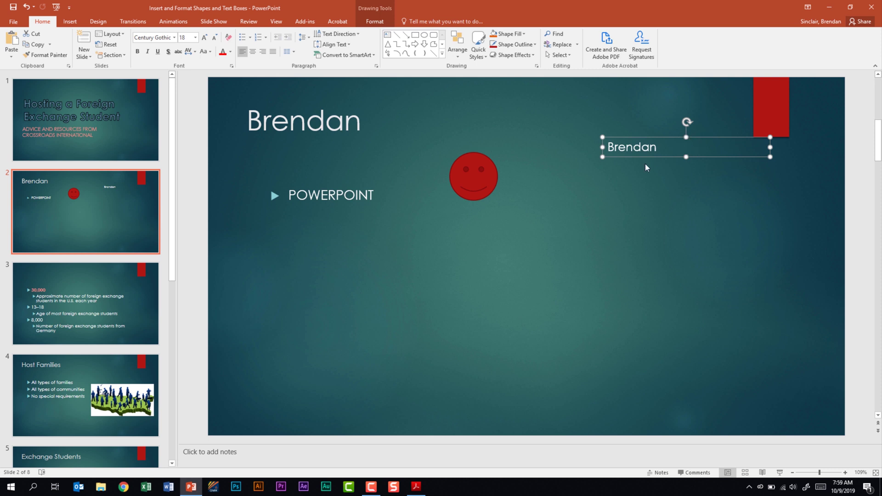
pyautogui.click(375, 22)
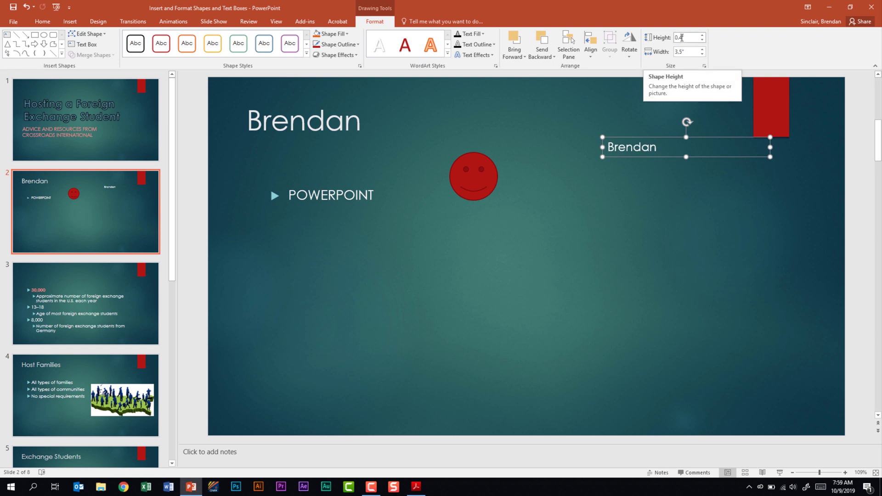
pyautogui.click(704, 67)
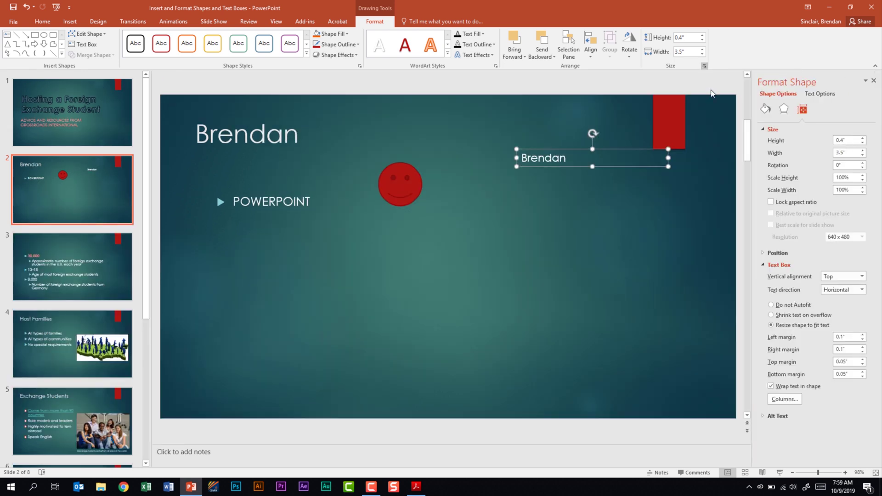